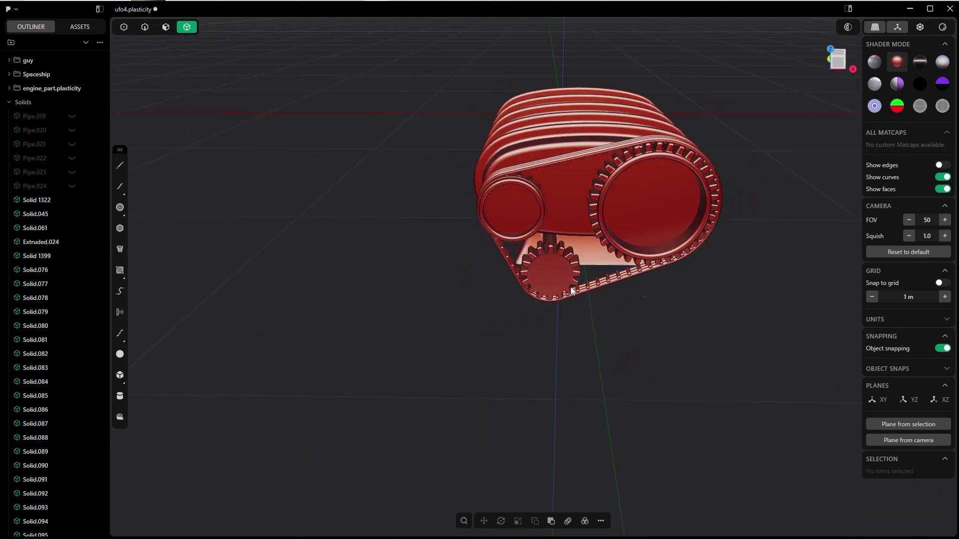
# Step: Examine in the front view how the toothed belt meshes with the large and small gears of the engine
pyautogui.scroll(2, 563, 299)
pyautogui.press('`')
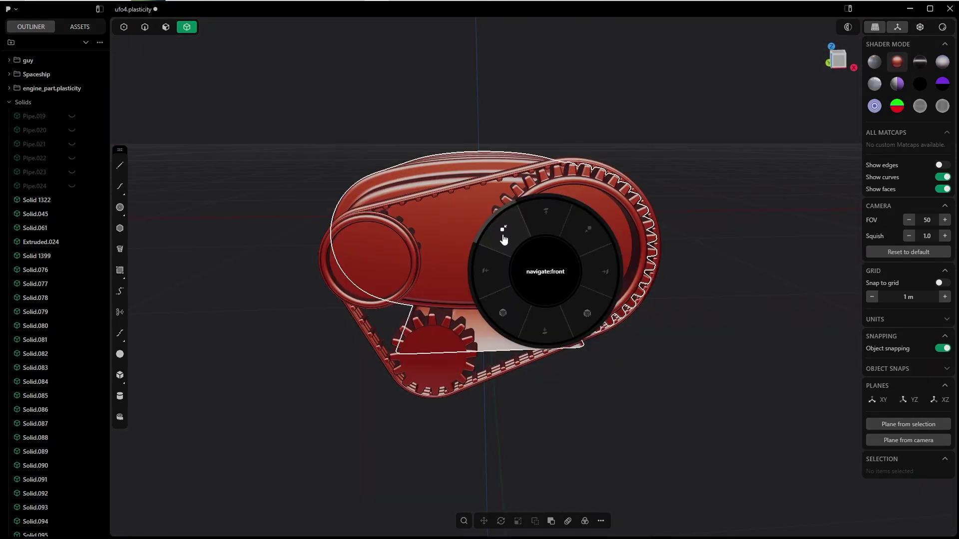
pyautogui.click(505, 240)
pyautogui.scroll(2, 492, 227)
pyautogui.scroll(1, 523, 269)
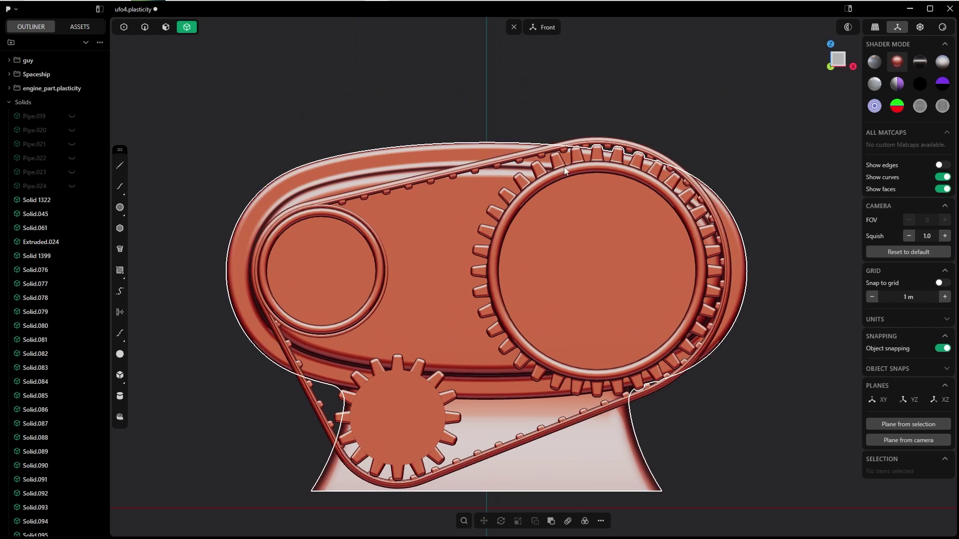
pyautogui.scroll(3, 669, 187)
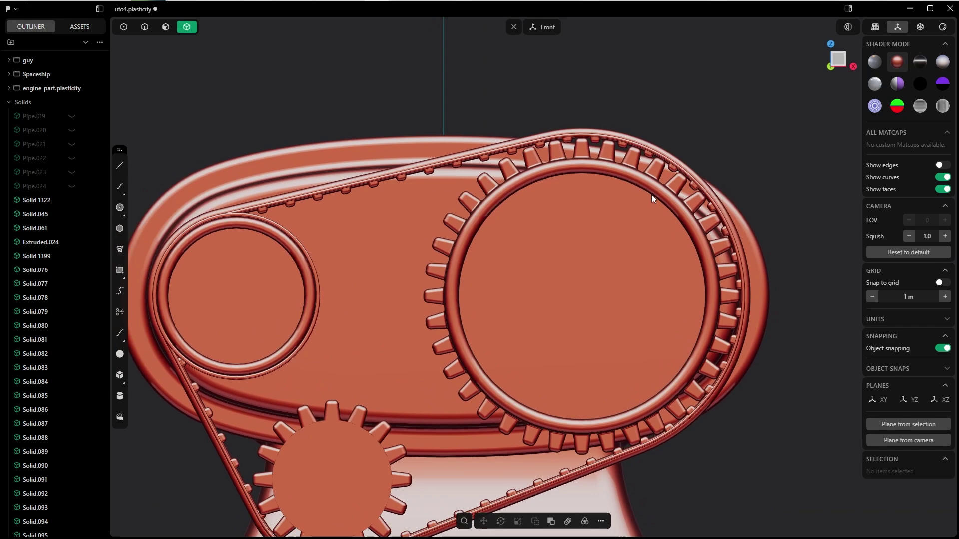
pyautogui.scroll(1, 645, 198)
pyautogui.scroll(4, 625, 185)
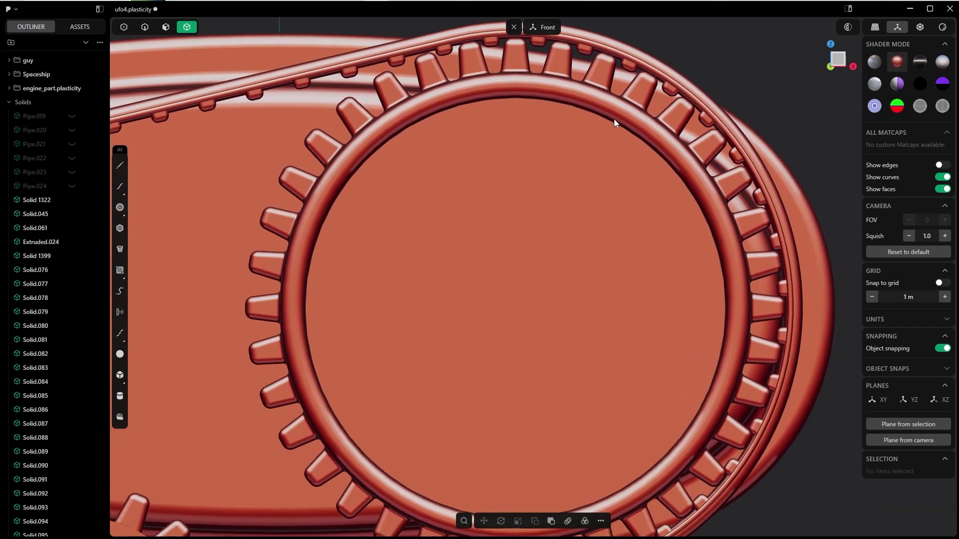
pyautogui.keyDown('shift'); pyautogui.moveTo(724, 277); pyautogui.dragTo(748, 208, button='middle'); pyautogui.keyUp('shift')
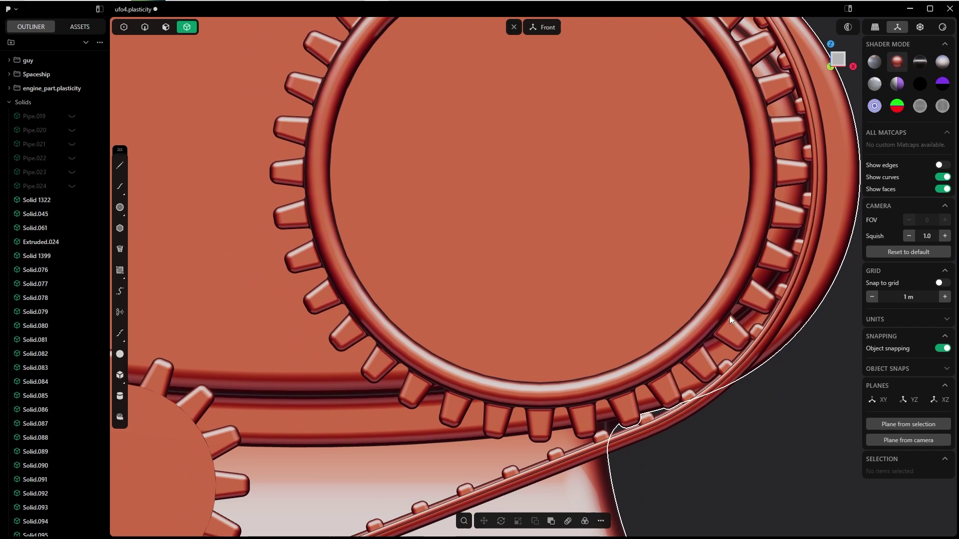
pyautogui.scroll(-2, 559, 418)
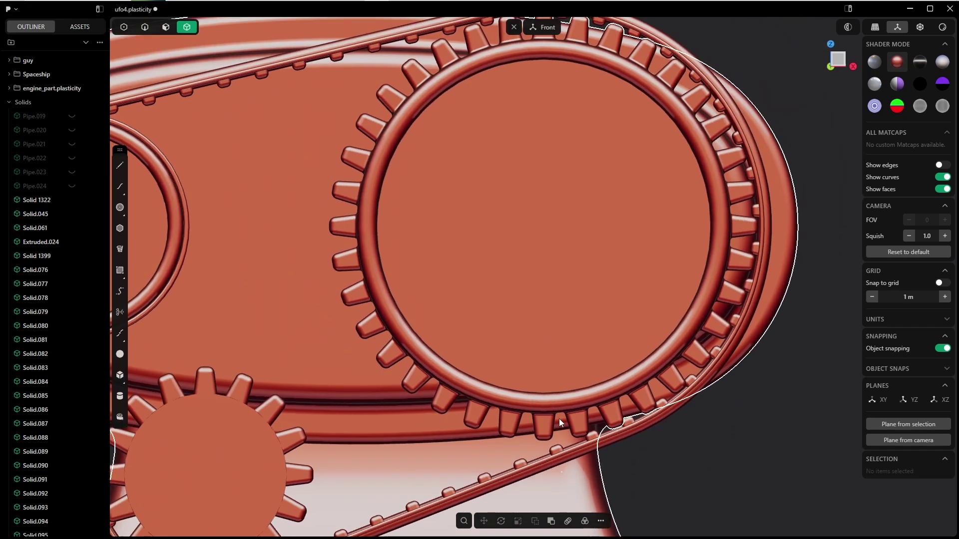
pyautogui.keyDown('shift'); pyautogui.moveTo(559, 418); pyautogui.dragTo(677, 294, button='middle'); pyautogui.keyUp('shift')
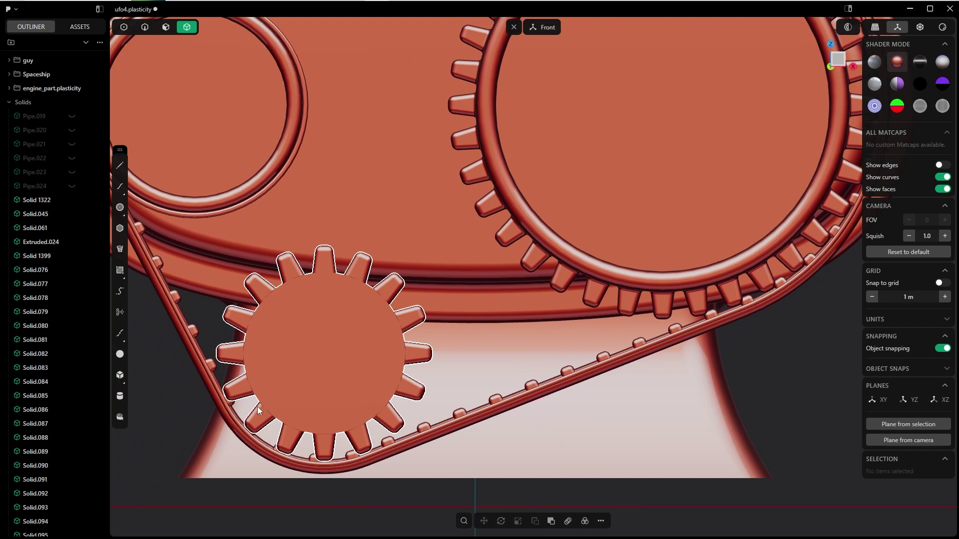
pyautogui.keyDown('shift'); pyautogui.moveTo(233, 345); pyautogui.dragTo(347, 402, button='middle'); pyautogui.keyUp('shift')
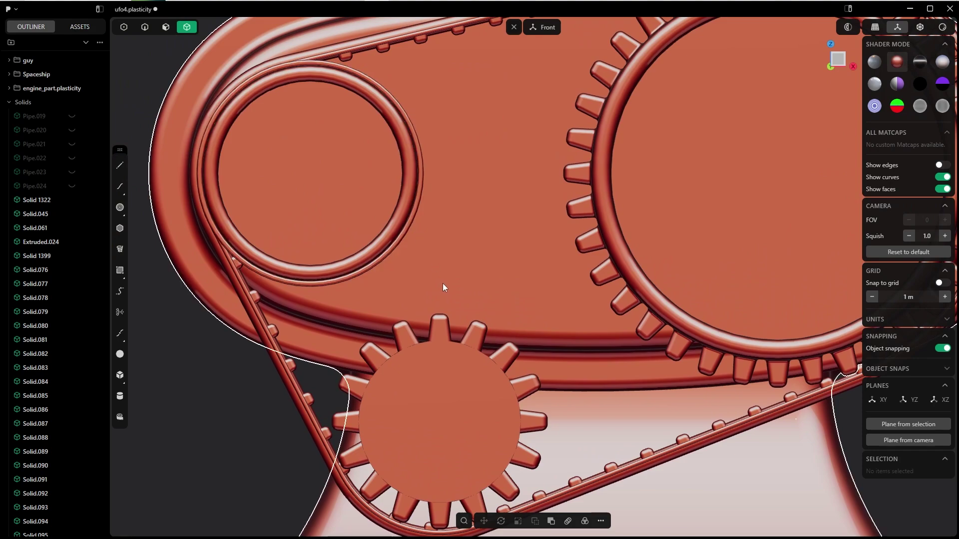
pyautogui.keyDown('shift'); pyautogui.moveTo(439, 283); pyautogui.dragTo(396, 157, button='middle'); pyautogui.keyUp('shift')
pyautogui.click(436, 298)
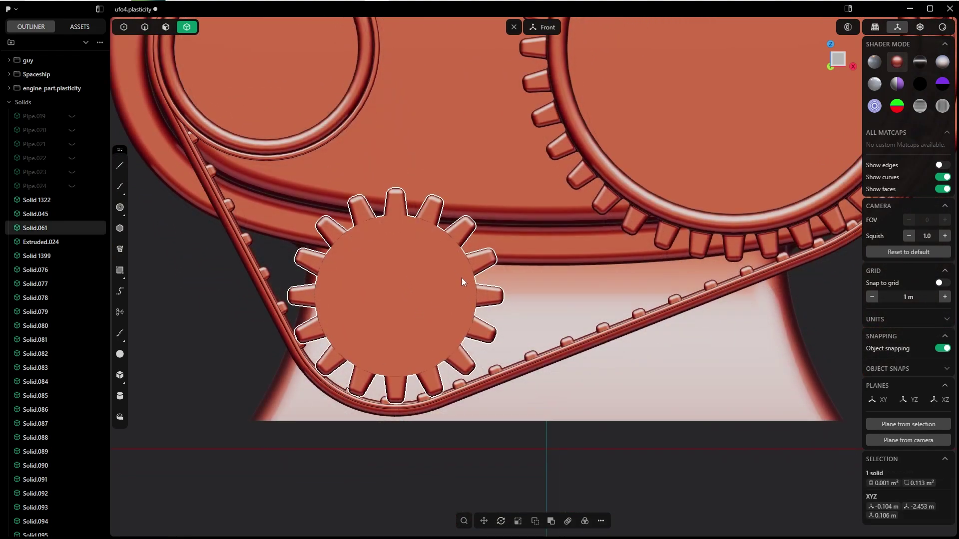
pyautogui.press('r')
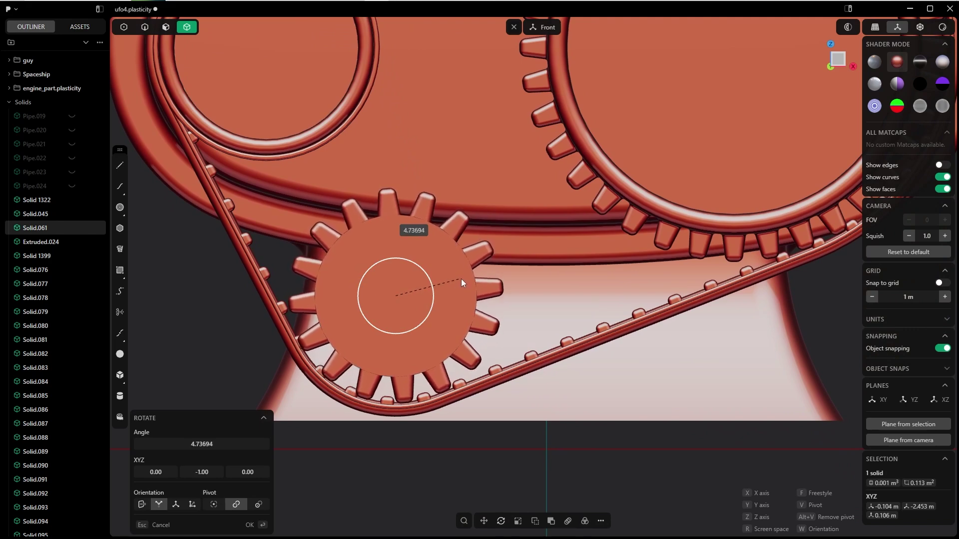
pyautogui.click(460, 279)
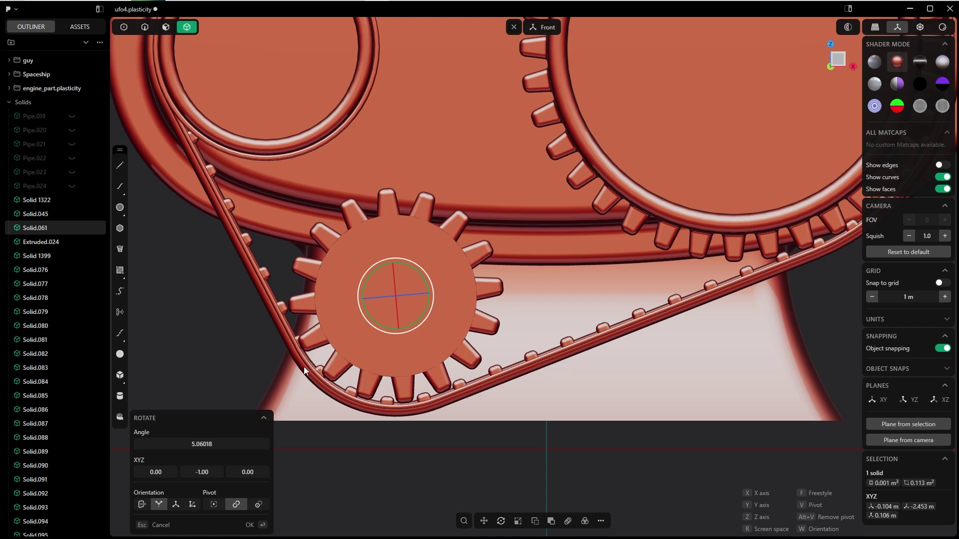
pyautogui.press('Escape')
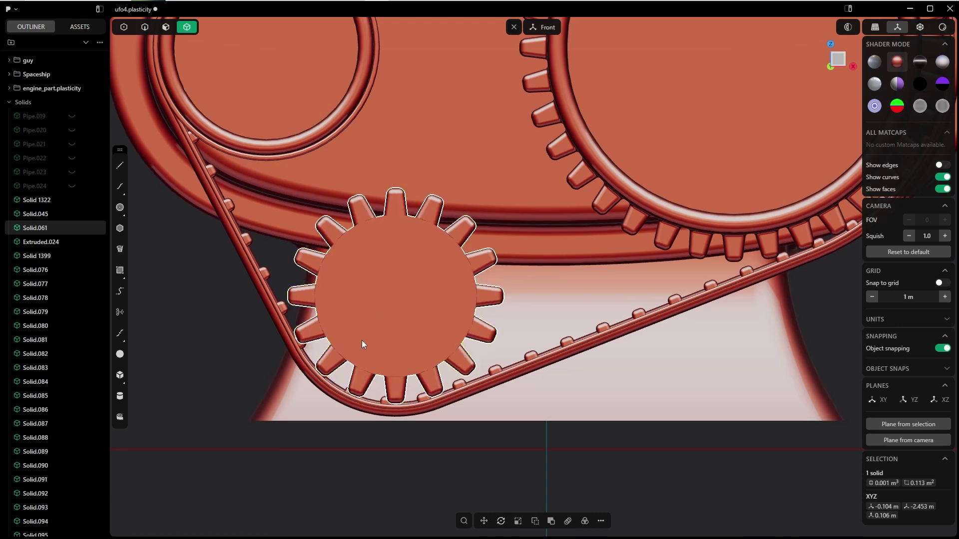
pyautogui.scroll(-5, 382, 296)
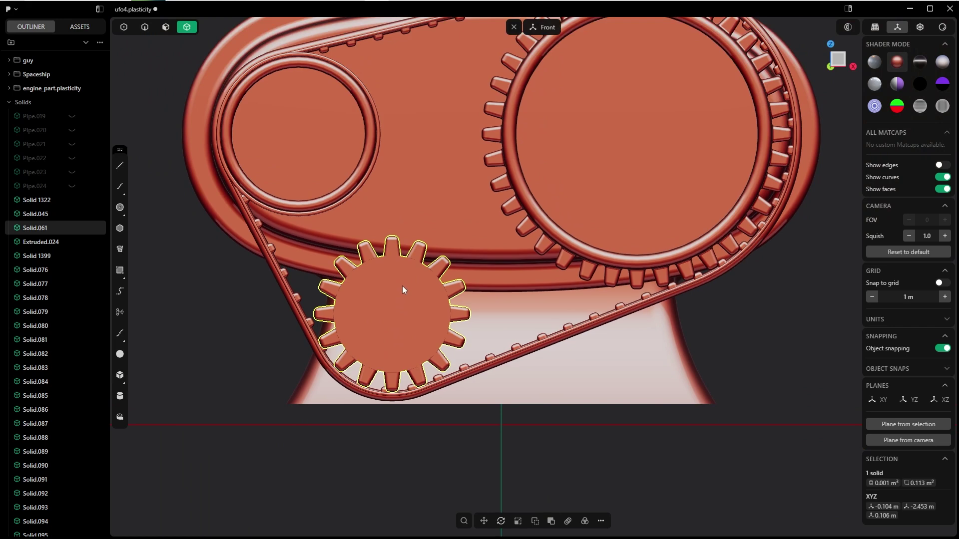
pyautogui.scroll(2, 387, 310)
pyautogui.scroll(-1, 385, 317)
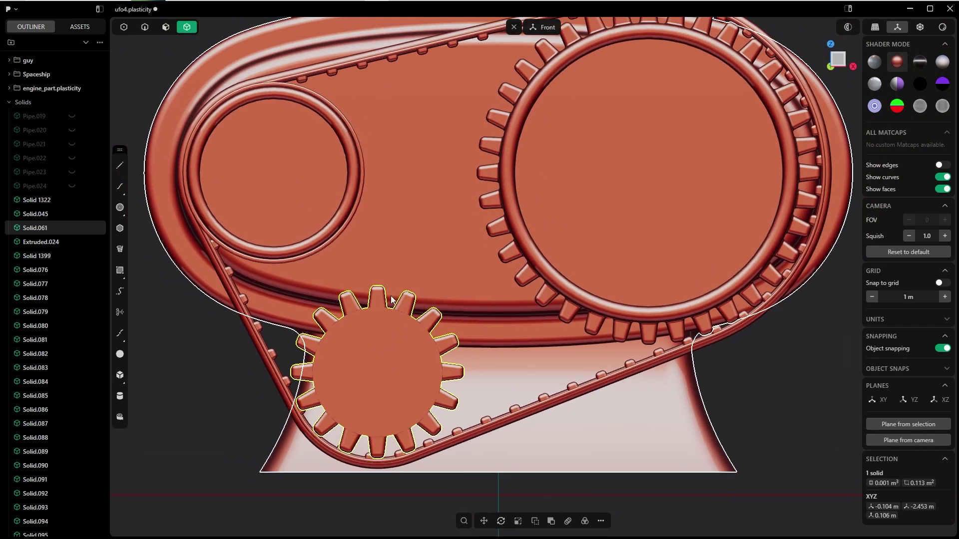
pyautogui.keyDown('shift'); pyautogui.moveTo(403, 273); pyautogui.dragTo(382, 311, button='middle'); pyautogui.keyUp('shift')
pyautogui.scroll(-1, 382, 311)
pyautogui.scroll(-1, 384, 310)
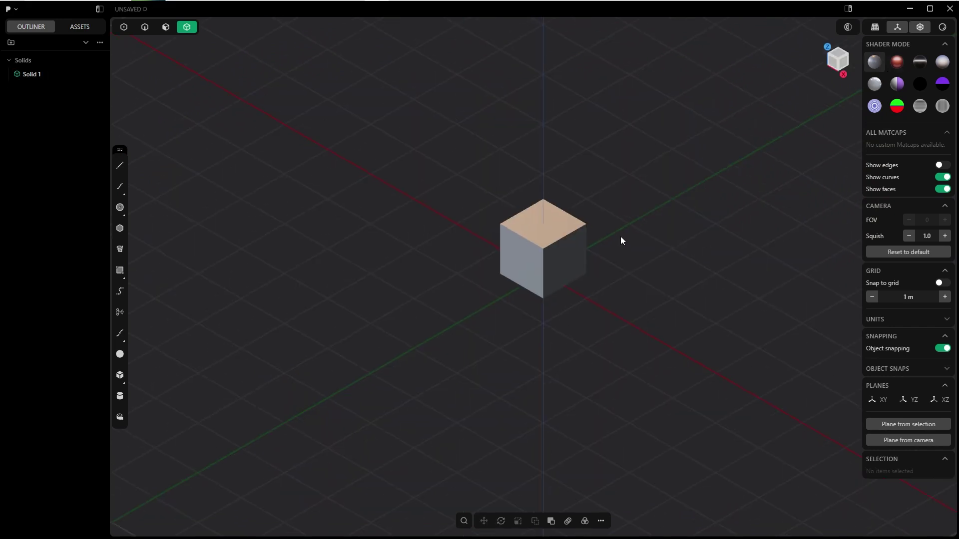
# Step: Delete the default cube and switch to the front view
pyautogui.click(570, 219)
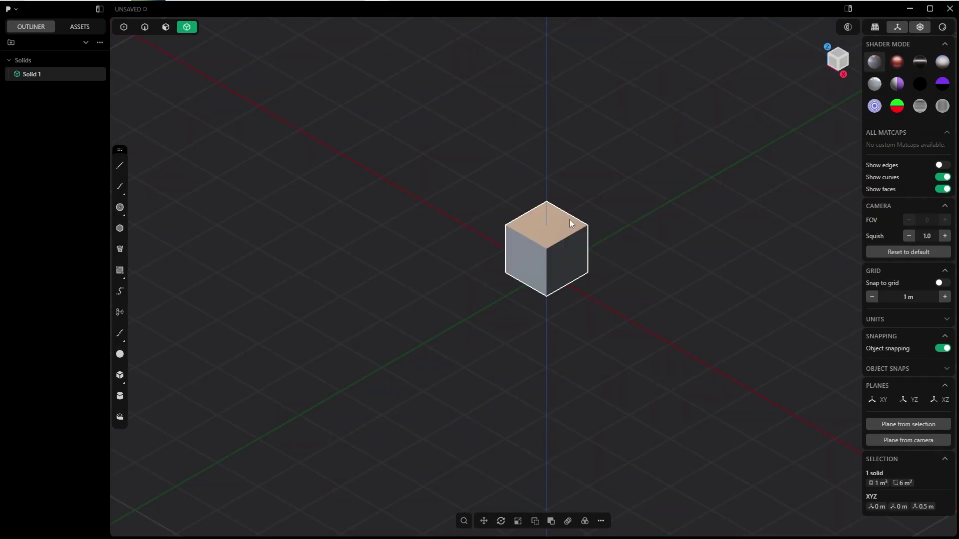
pyautogui.press('Delete')
pyautogui.press('KP_1')
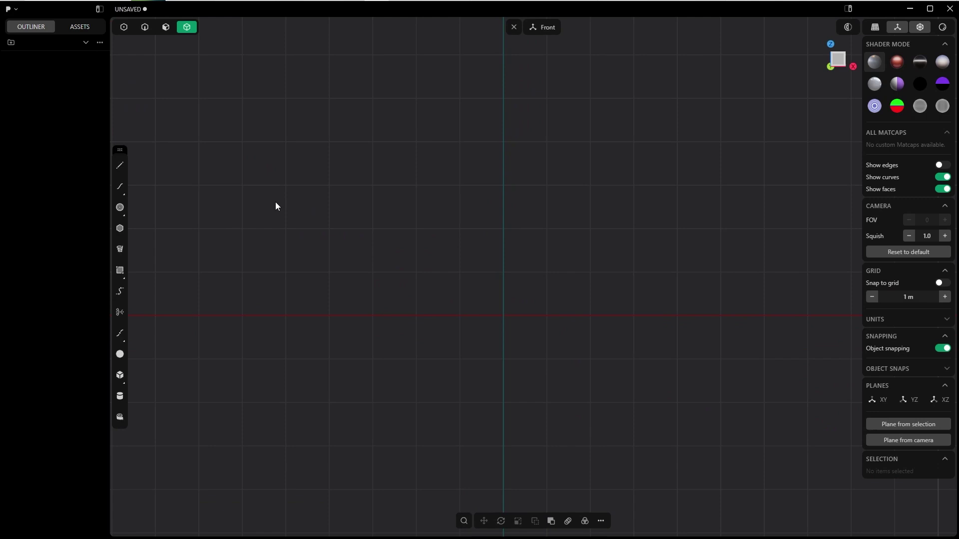
# Step: Draw a center-point circle with a radius of about 2.04 m, centered near X 3 m, Z 3.9 m
pyautogui.click(120, 207)
pyautogui.click(635, 146)
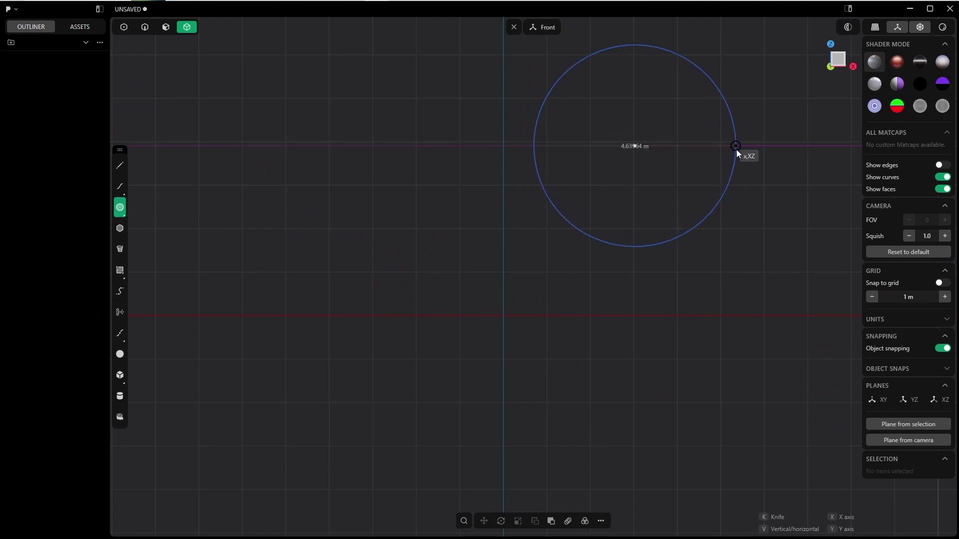
pyautogui.click(723, 146)
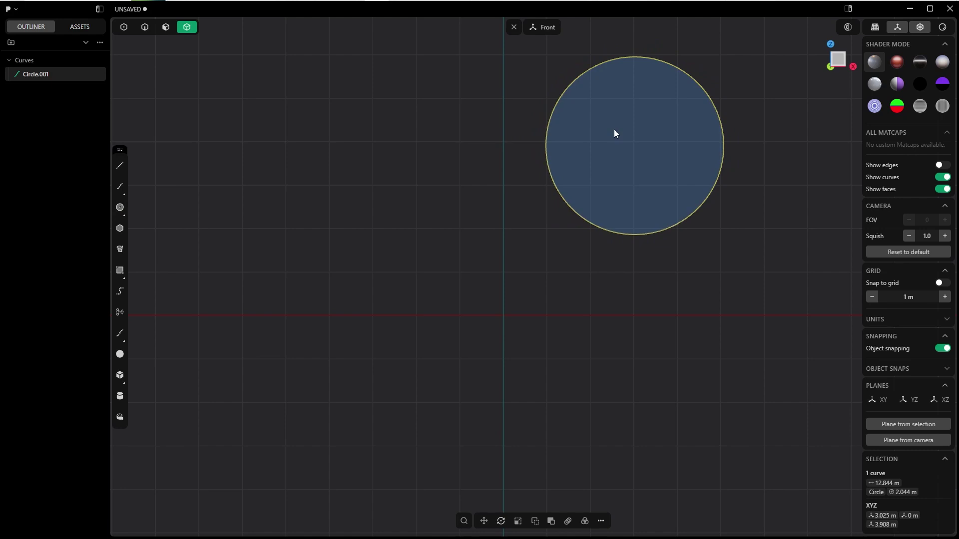
# Step: Duplicate the circle to the other side of the vertical axis, near X -2.8 m, Z 2.6 m, and scale it to about 1.11 m radius
pyautogui.hotkey('ctrl', 'd')
pyautogui.moveTo(654, 125); pyautogui.dragTo(400, 234)
pyautogui.press('s')
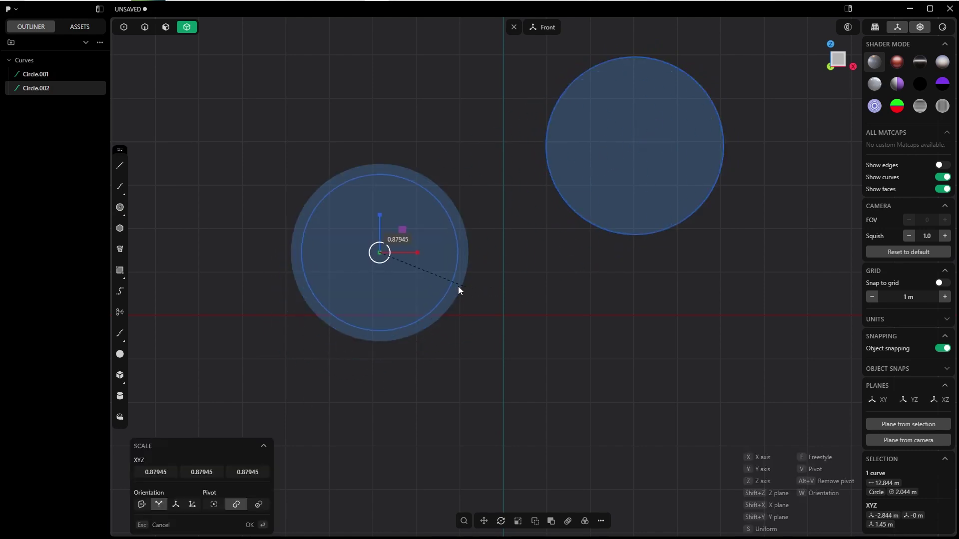
pyautogui.click(431, 280)
pyautogui.press('g')
pyautogui.click(450, 260)
# Step: Duplicate the small circle to near X 1 m, Z -0.4 m, and scale the copy up by about 1.4
pyautogui.hotkey('shift', 'd')
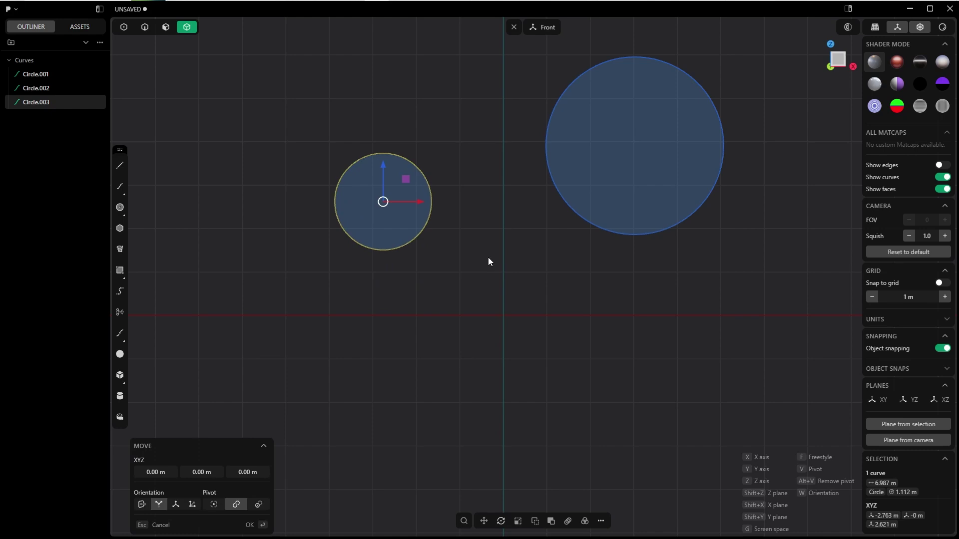
pyautogui.moveTo(413, 186); pyautogui.dragTo(566, 309)
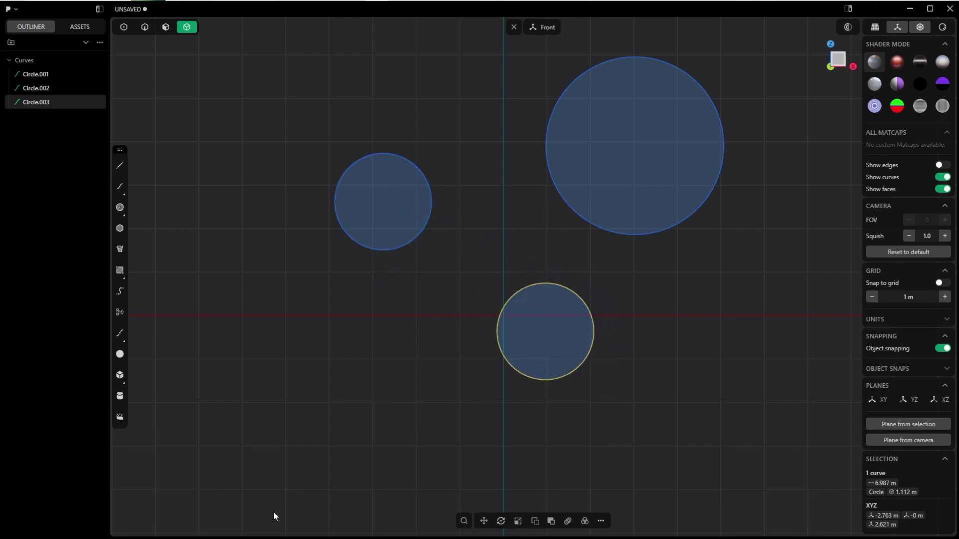
pyautogui.press('s')
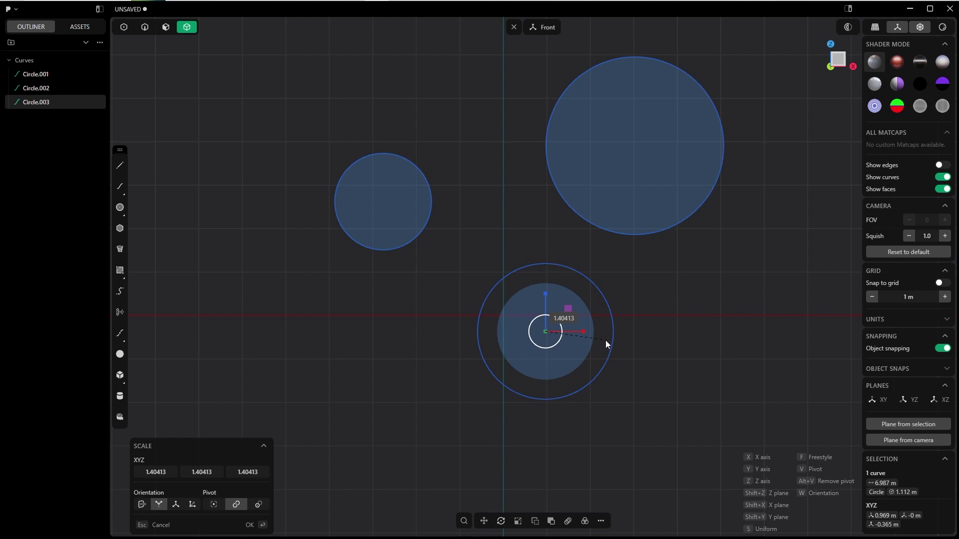
pyautogui.click(606, 341)
pyautogui.click(409, 367)
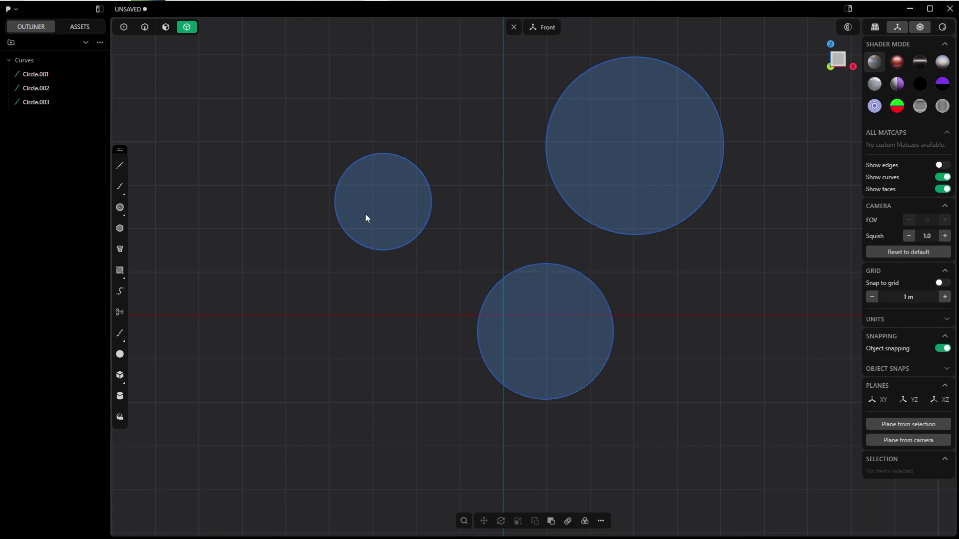
# Step: Draw three straight lines tangent to the circles' outer sides, joining all three circles into a belt outline
pyautogui.scroll(-2, 521, 239)
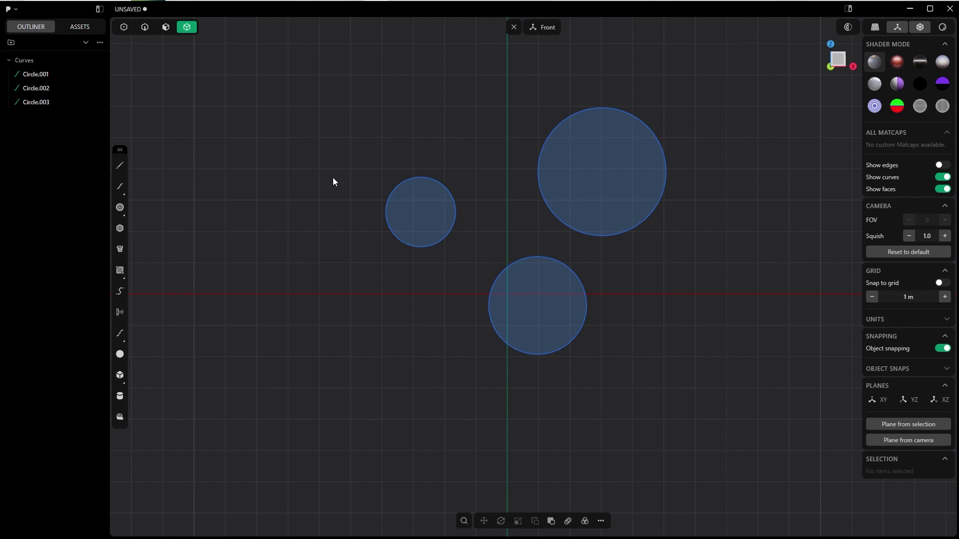
pyautogui.press('l')
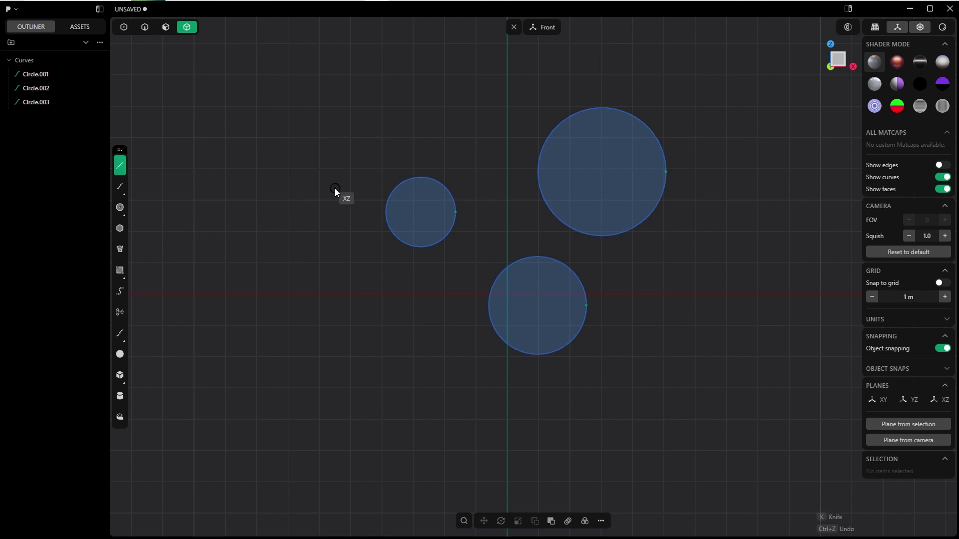
pyautogui.click(408, 178)
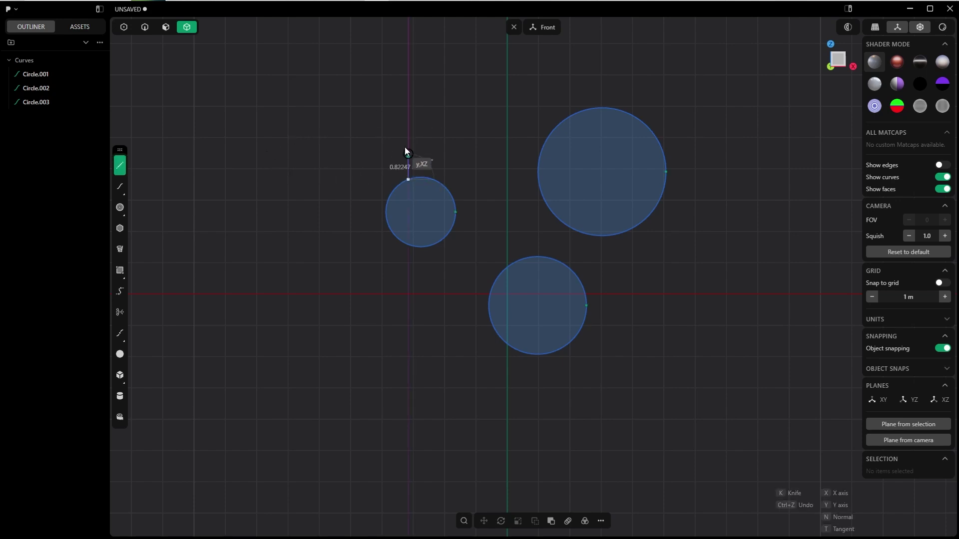
pyautogui.click(579, 113)
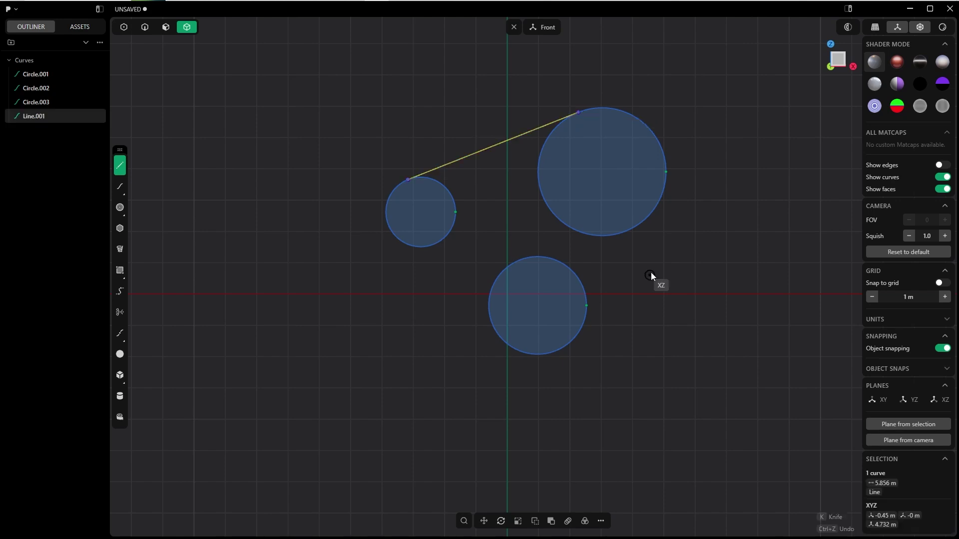
pyautogui.click(652, 215)
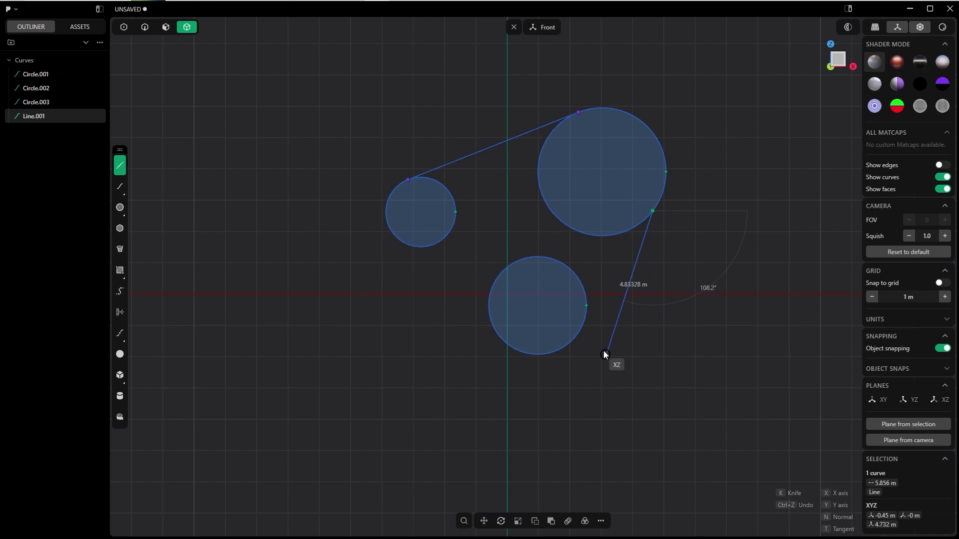
pyautogui.click(580, 332)
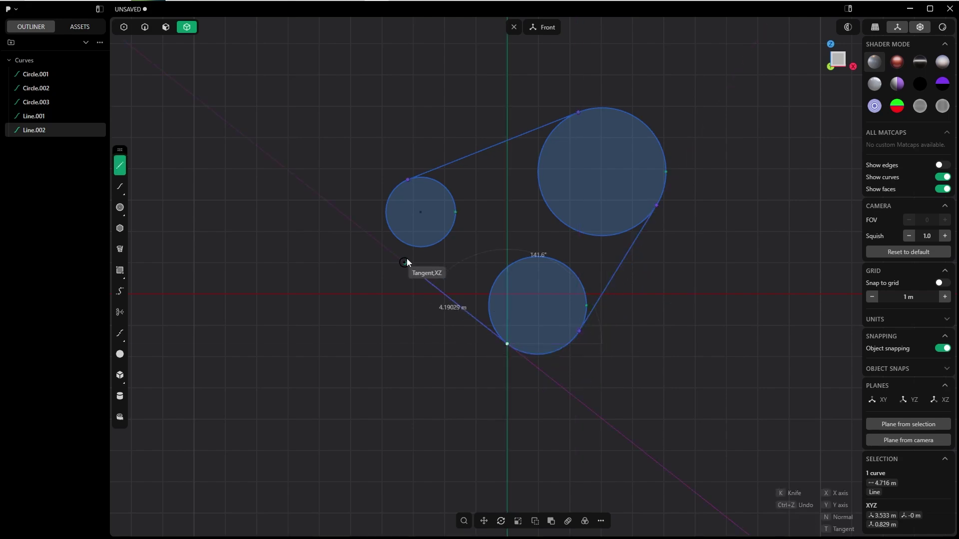
pyautogui.click(398, 239)
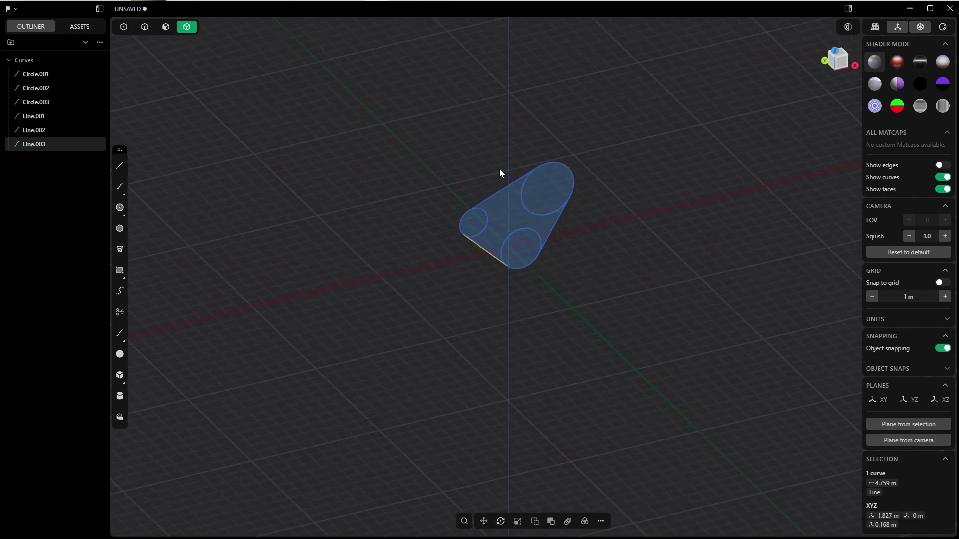
# Step: Duplicate all three circles and three lines and move the copy about 12 m in the negative Y direction
pyautogui.press('2')
pyautogui.moveTo(728, 92); pyautogui.dragTo(404, 279)
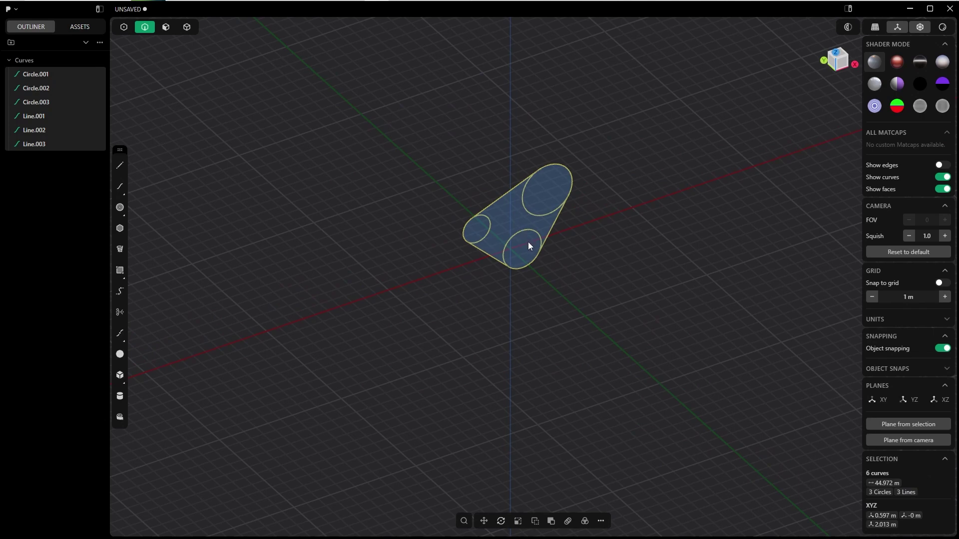
pyautogui.hotkey('ctrl', 'd')
pyautogui.press('y')
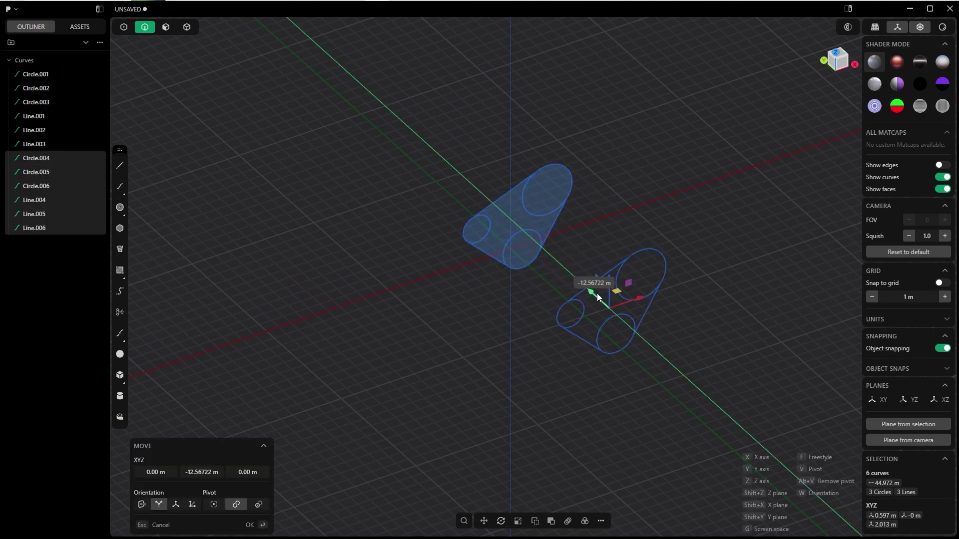
pyautogui.moveTo(597, 293); pyautogui.dragTo(594, 291)
pyautogui.click(252, 525)
pyautogui.click(496, 325)
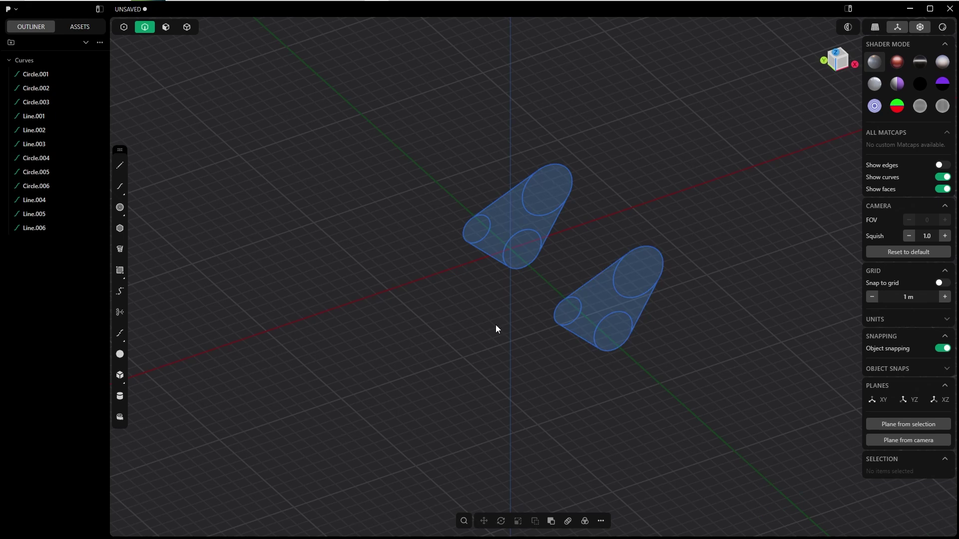
# Step: Delete the three tangent lines from the duplicated set, keeping only its circles
pyautogui.click(578, 335)
pyautogui.keyDown('shift'); pyautogui.click(591, 280); pyautogui.keyUp('shift')
pyautogui.keyDown('shift'); pyautogui.click(644, 307); pyautogui.keyUp('shift')
pyautogui.press('x')
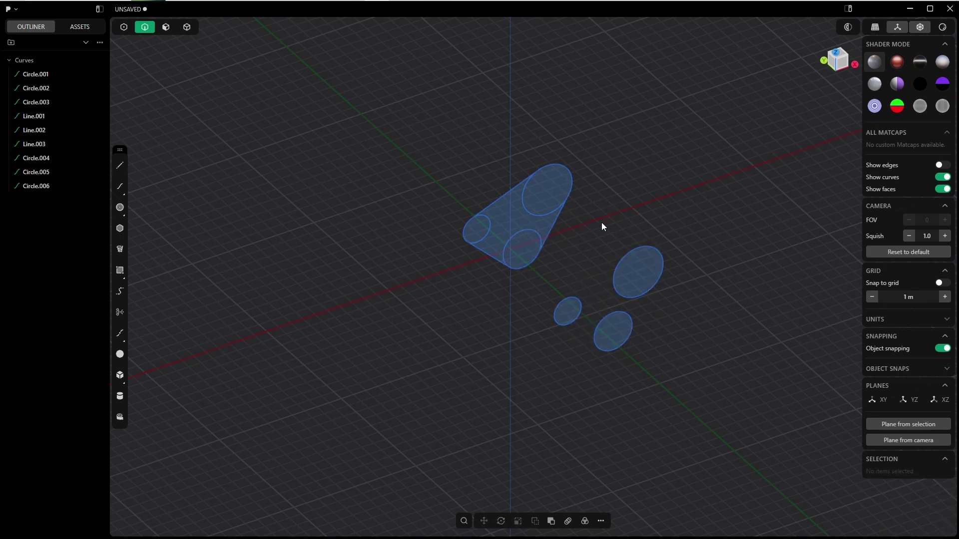
# Step: Trim the circle arcs inside the belt outline and join the remaining segments into one closed curve
pyautogui.press('t')
pyautogui.click(527, 228)
pyautogui.click(533, 214)
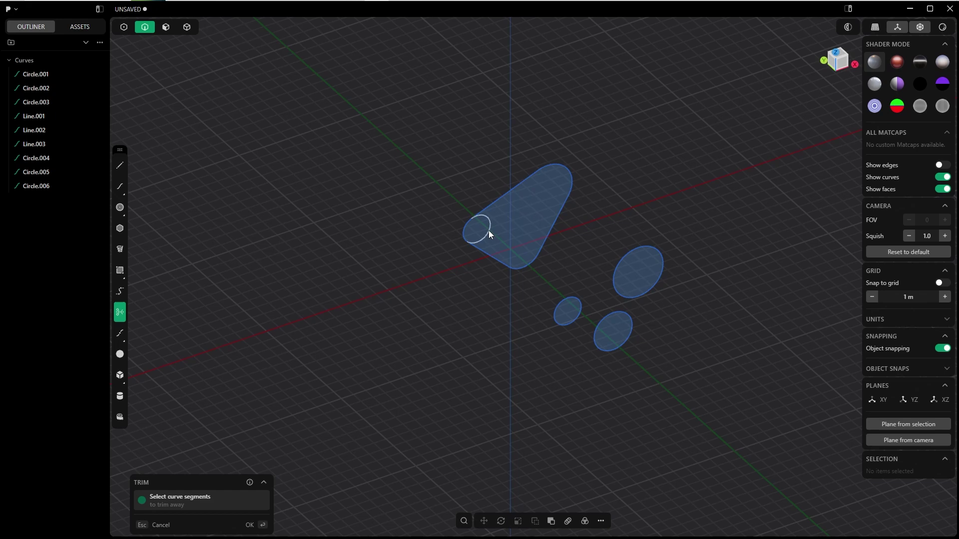
pyautogui.click(485, 230)
pyautogui.click(257, 524)
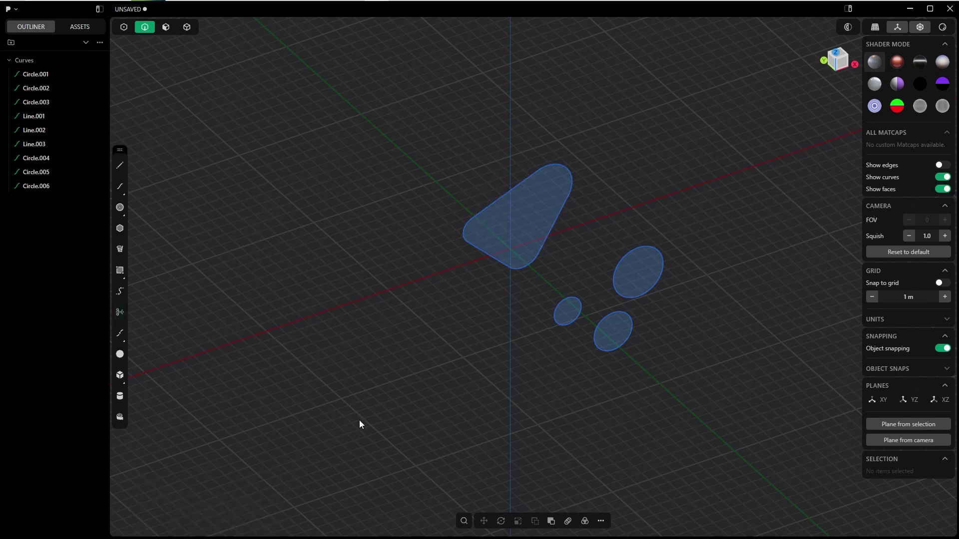
pyautogui.press('Tab')
pyautogui.moveTo(567, 281); pyautogui.dragTo(419, 105)
pyautogui.press('j')
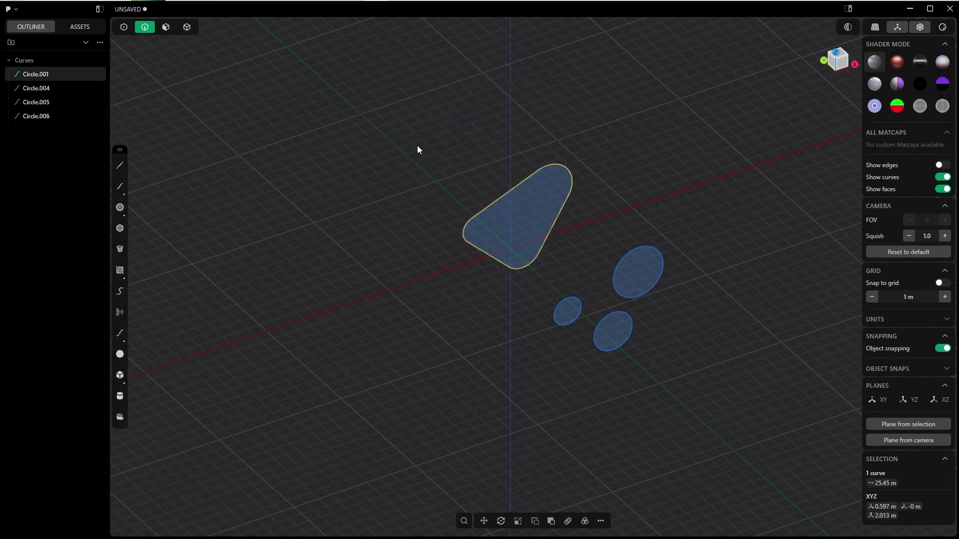
# Step: Switch to the front view and isolate the large duplicated circle
pyautogui.press('`')
pyautogui.click(543, 199)
pyautogui.scroll(3, 550, 184)
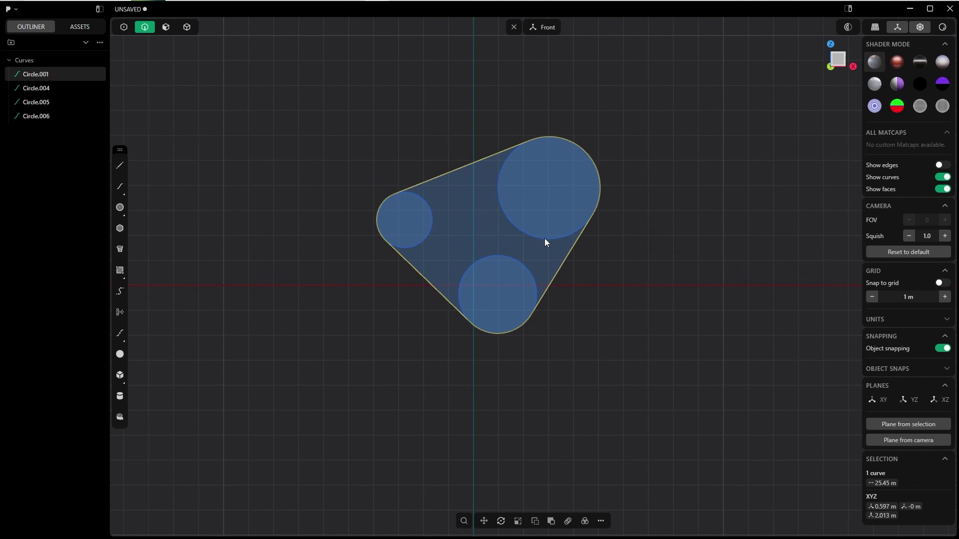
pyautogui.scroll(3, 599, 252)
pyautogui.click(481, 259)
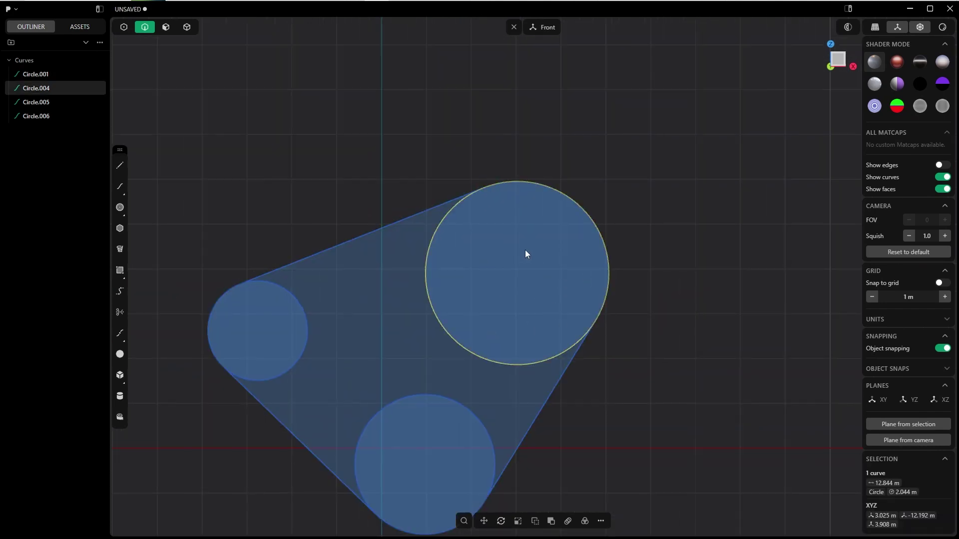
pyautogui.hotkey('shift', 'h')
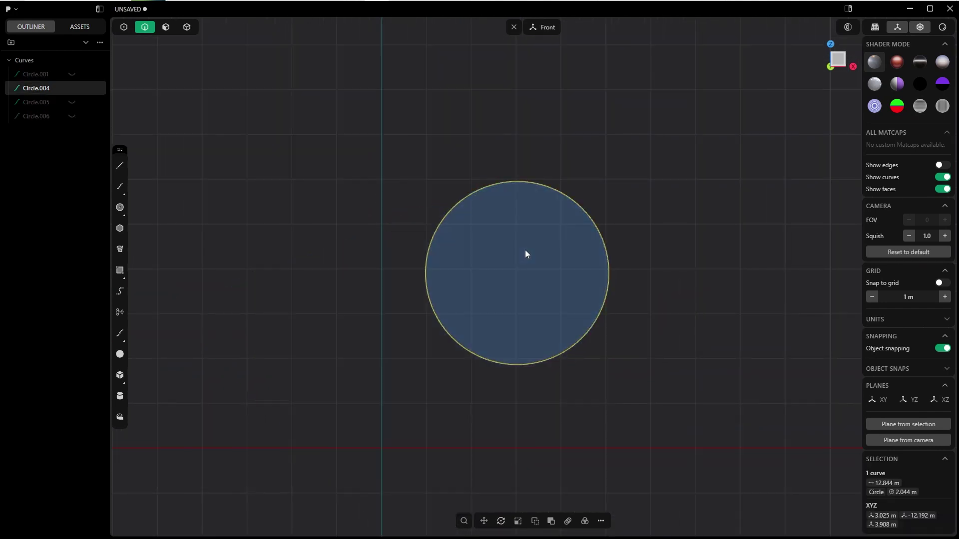
# Step: Draw a rectangle about 0.4 m wide and 0.7 m high outside the circle, to its upper right
pyautogui.click(120, 270)
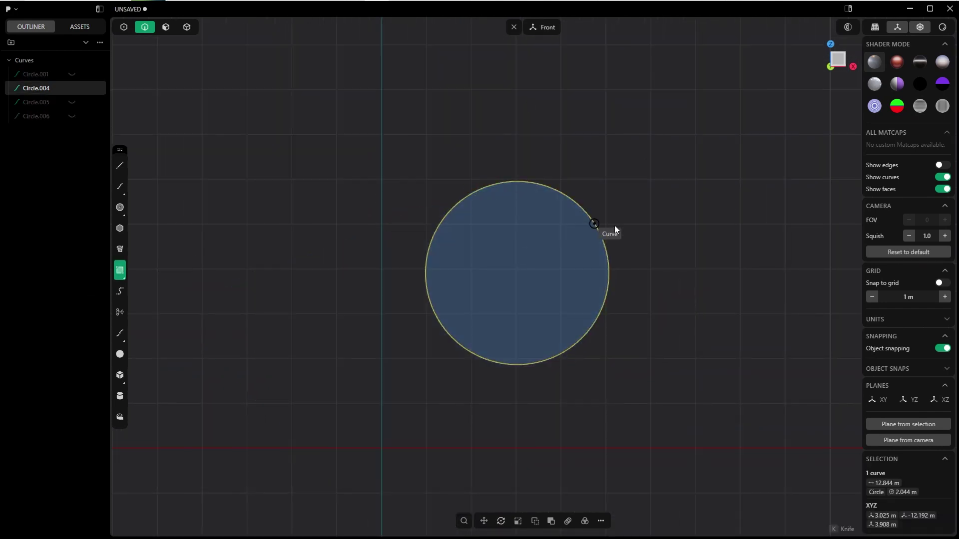
pyautogui.click(640, 183)
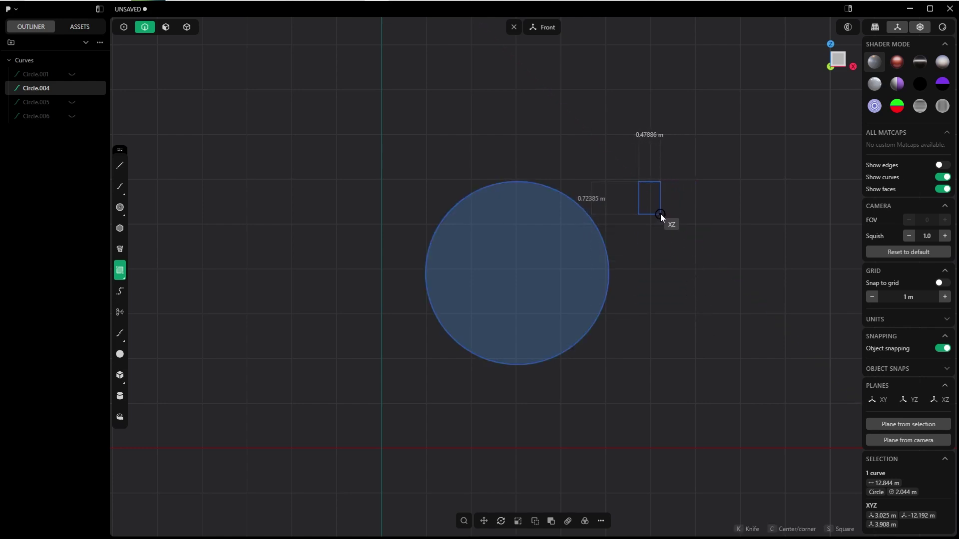
pyautogui.click(661, 214)
# Step: Move the rectangle about -2.91 m in X and -0.86 m in Z, aligning it with the circle's centre in X
pyautogui.press('g')
pyautogui.moveTo(685, 197); pyautogui.dragTo(514, 213)
pyautogui.scroll(3, 516, 214)
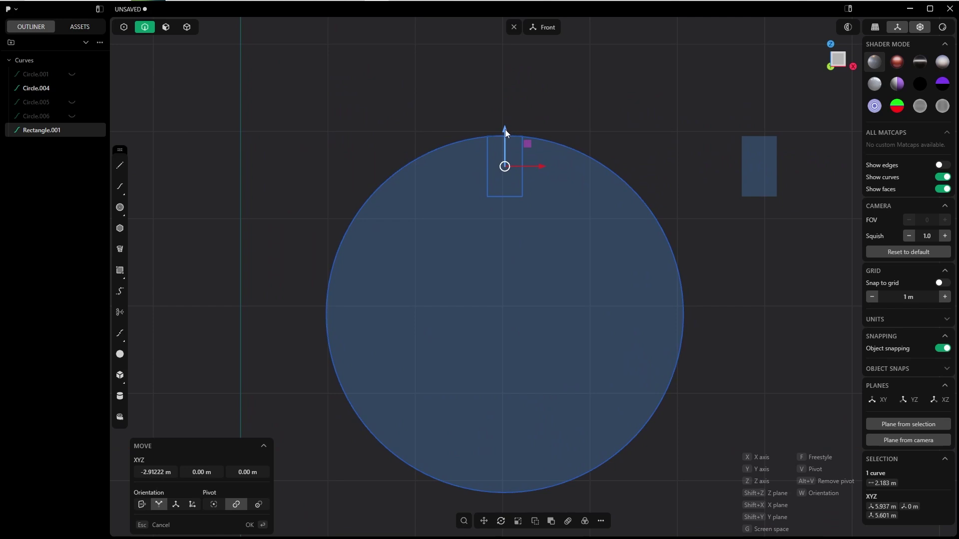
pyautogui.moveTo(507, 130); pyautogui.dragTo(508, 204)
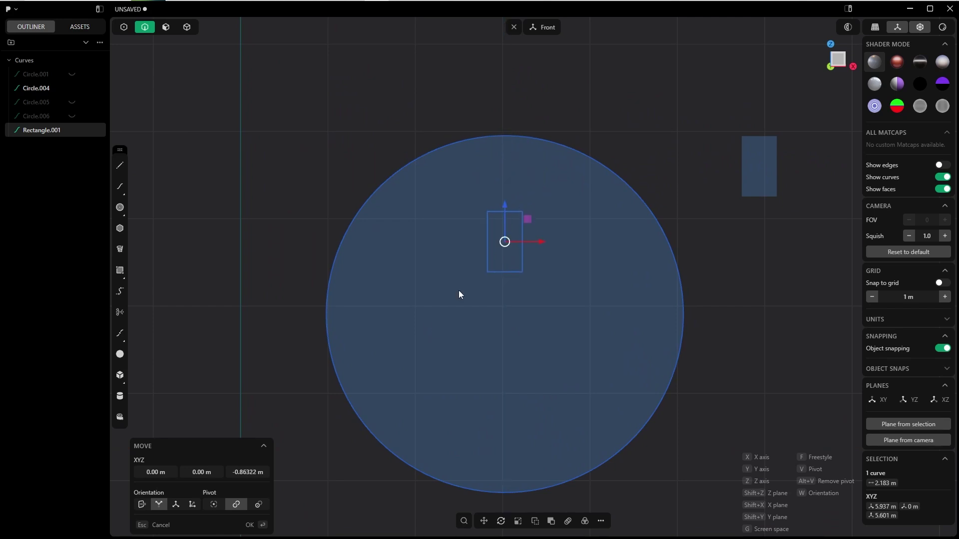
pyautogui.click(254, 525)
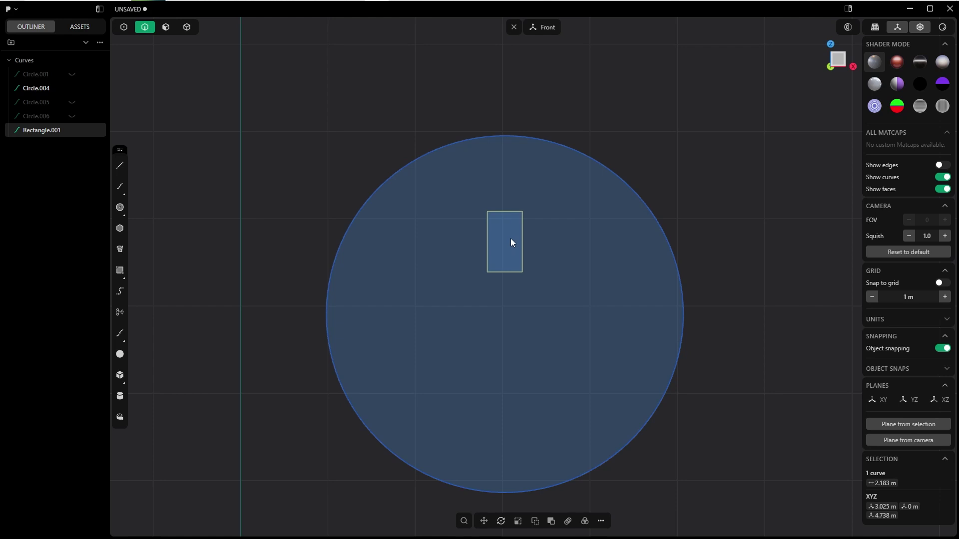
pyautogui.press('g')
pyautogui.press('x')
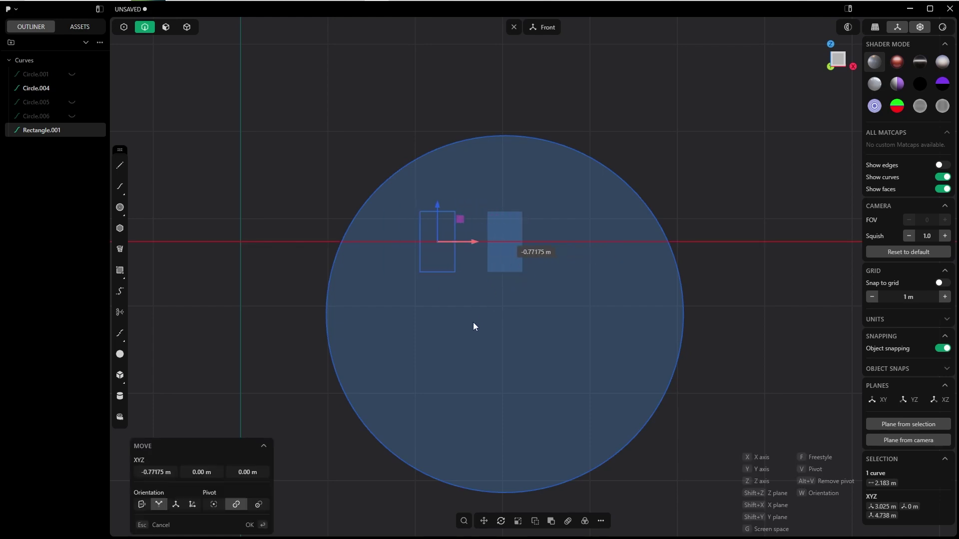
pyautogui.click(504, 314)
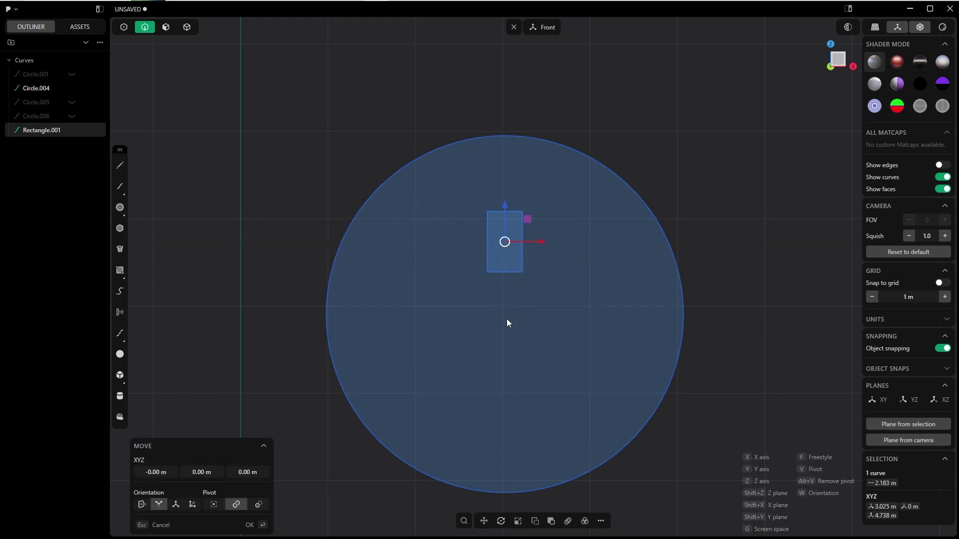
pyautogui.click(254, 525)
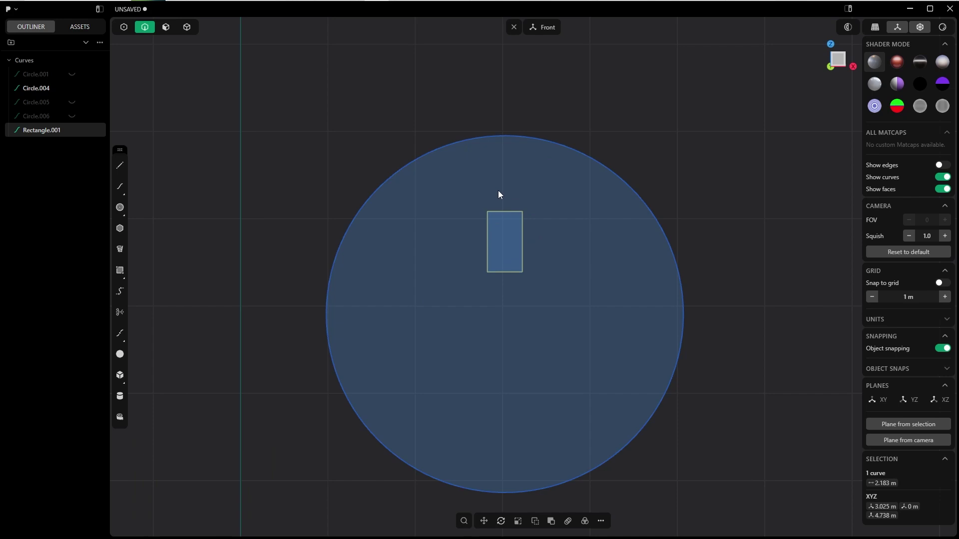
# Step: Set the rectangle's pivot at the midpoint of its upper edge and snap it up to the circle's topmost point
pyautogui.press('g')
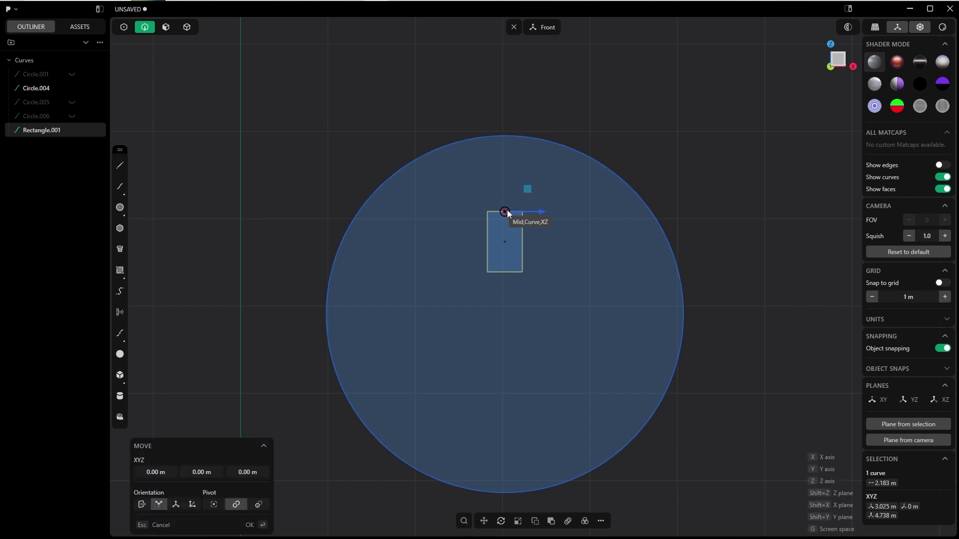
pyautogui.click(505, 212)
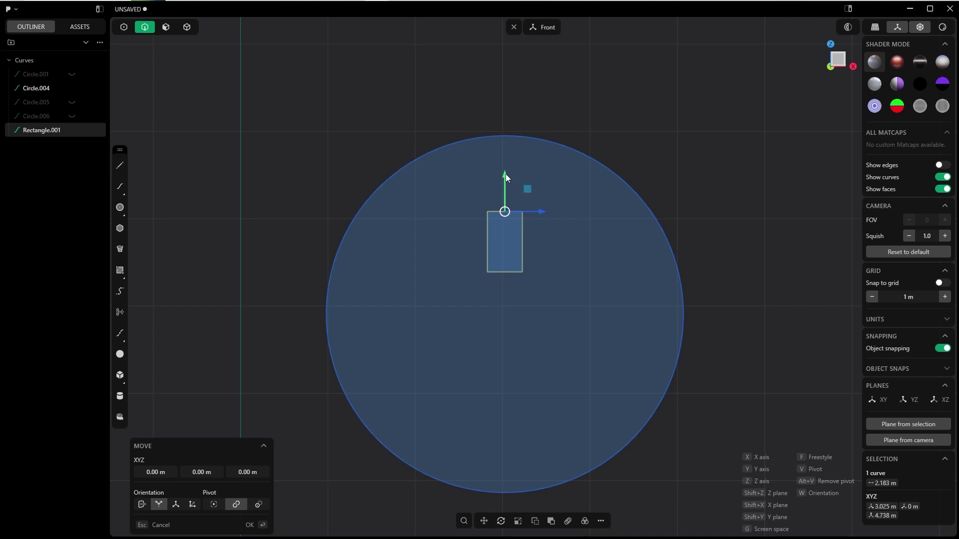
pyautogui.moveTo(506, 174); pyautogui.dragTo(505, 142)
# Step: Scale the rectangle along X to make it narrower
pyautogui.press('s')
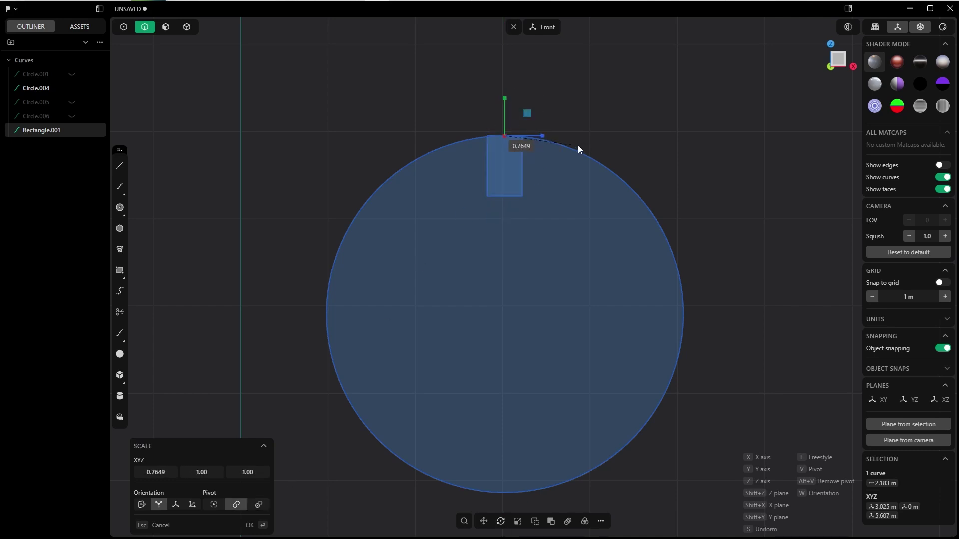
pyautogui.click(583, 149)
pyautogui.press('s')
pyautogui.press('x')
pyautogui.click(525, 153)
# Step: Edit the rectangle's control points to shorten it and bring its two upper vertices to about 0.1 m apart, forming a tapered tooth
pyautogui.press('Tab')
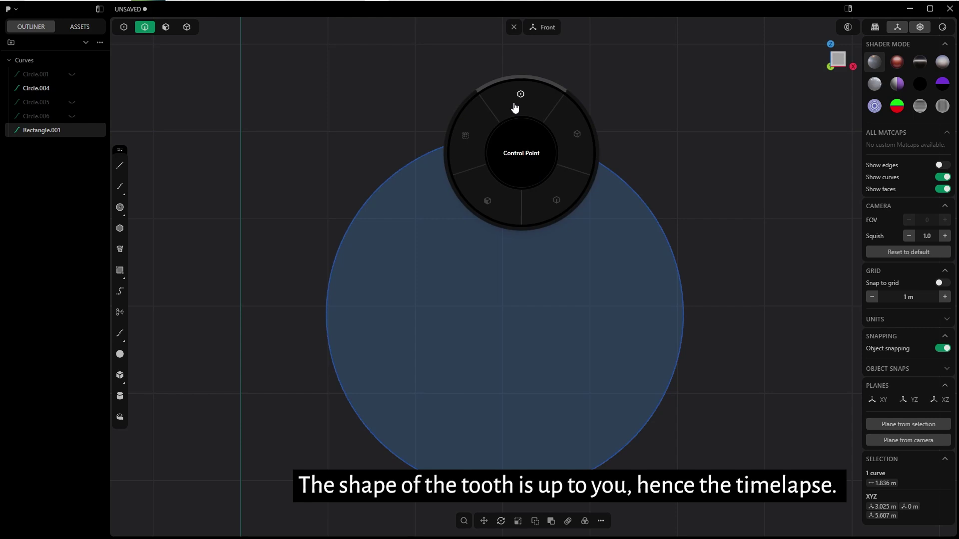
pyautogui.click(515, 108)
pyautogui.press('g')
pyautogui.press('z')
pyautogui.click(505, 171)
pyautogui.moveTo(480, 122); pyautogui.dragTo(535, 143)
pyautogui.press('s')
pyautogui.press('x')
pyautogui.click(521, 138)
# Step: Fillet the tooth's two upper corners with a small radius and return to curve selection
pyautogui.scroll(4, 525, 131)
pyautogui.press('b')
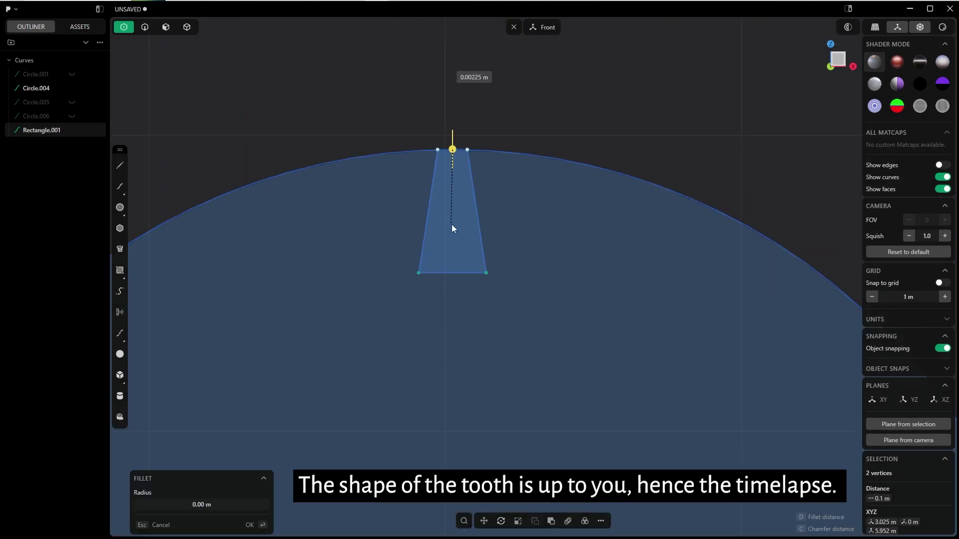
pyautogui.click(452, 225)
pyautogui.click(253, 525)
pyautogui.scroll(-5, 488, 98)
pyautogui.press('Tab')
pyautogui.click(568, 155)
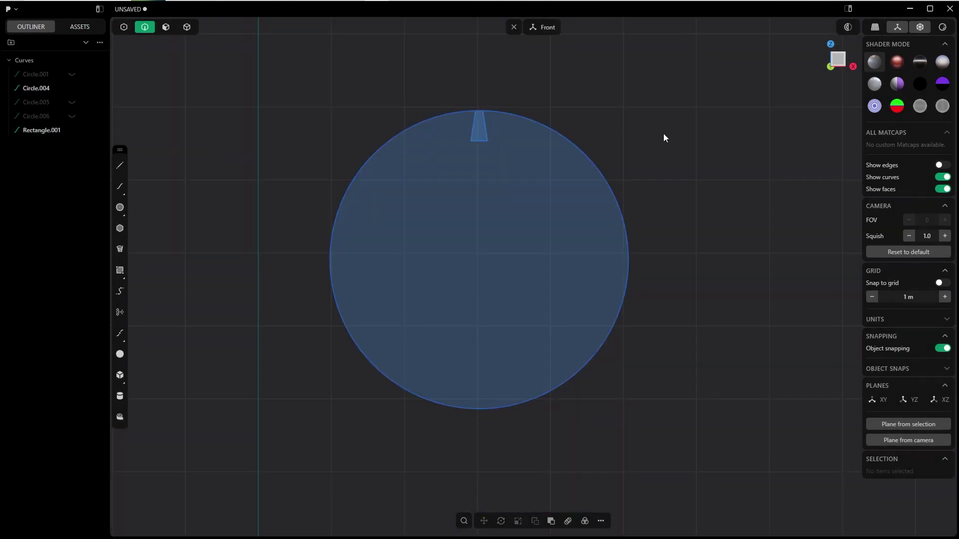
# Step: Create a radial array of the tooth around the circle's centre with 36 copies over 360 degrees
pyautogui.click(486, 143)
pyautogui.rightClick(624, 176)
pyautogui.click(655, 257)
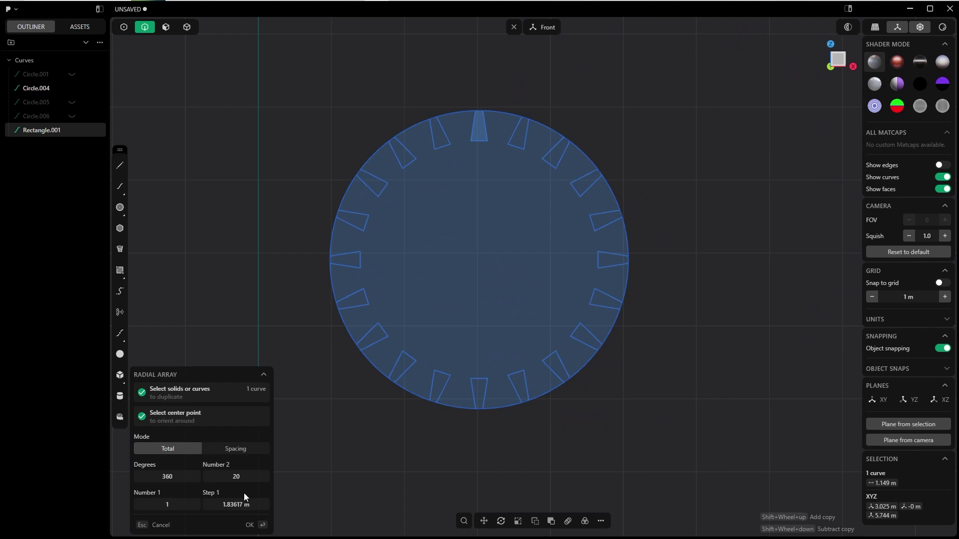
pyautogui.keyDown('shift'); pyautogui.scroll(16, 309, 439); pyautogui.keyUp('shift')
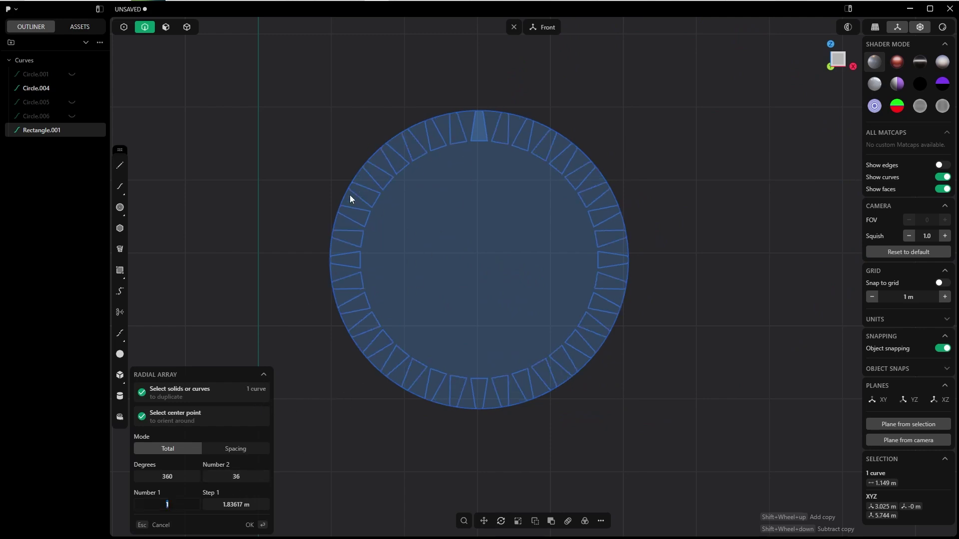
pyautogui.click(250, 525)
# Step: Clear the selection and unhide all hidden curves
pyautogui.scroll(-3, 590, 154)
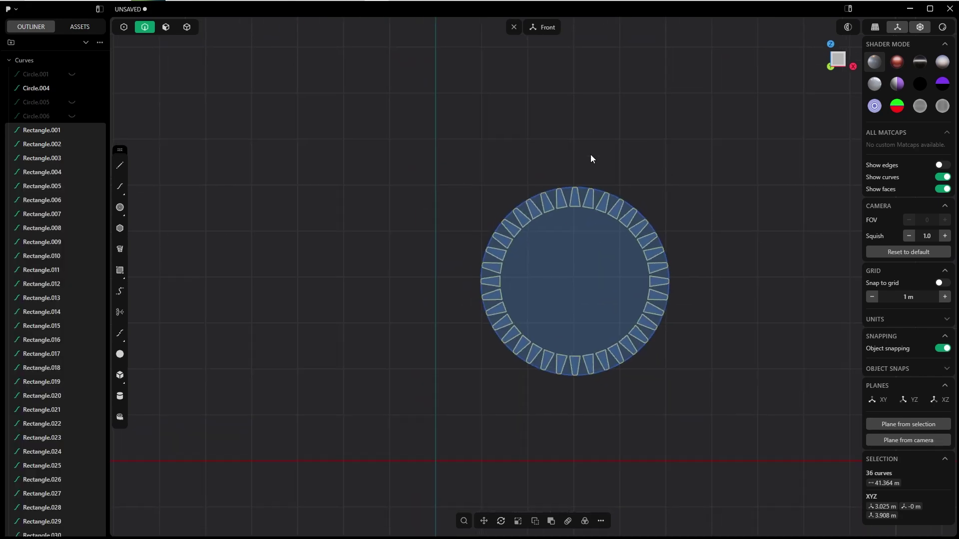
pyautogui.click(562, 150)
pyautogui.hotkey('alt', 'h')
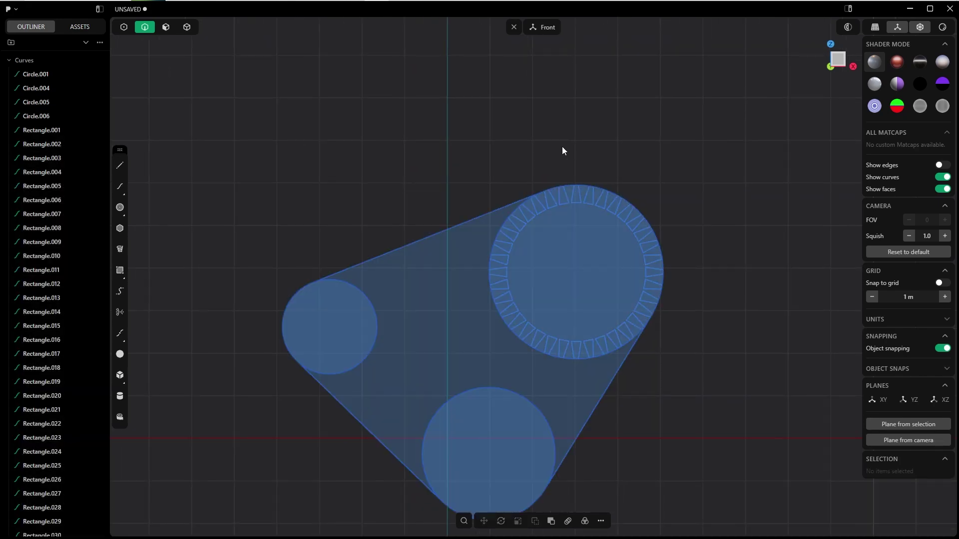
# Step: Select only the 36 teeth, excluding the belt outline, and move them about -12.19 m in Y onto the large duplicated circle
pyautogui.moveTo(492, 252); pyautogui.dragTo(556, 299, button='middle')
pyautogui.keyDown('shift'); pyautogui.moveTo(324, 165); pyautogui.dragTo(512, 169, button='middle'); pyautogui.keyUp('shift')
pyautogui.press('Tab')
pyautogui.moveTo(587, 245); pyautogui.dragTo(416, 73)
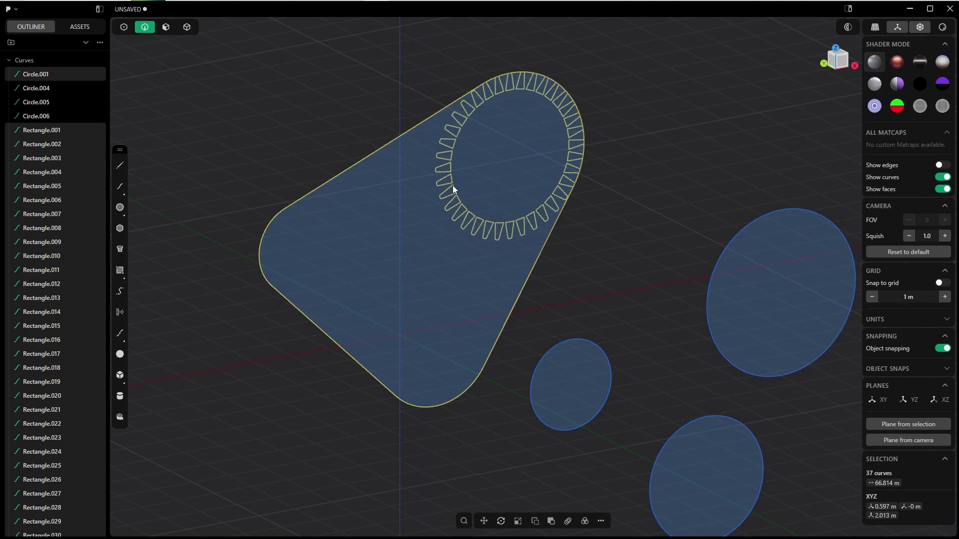
pyautogui.keyDown('ctrl'); pyautogui.click(508, 317); pyautogui.keyUp('ctrl')
pyautogui.press('g')
pyautogui.moveTo(470, 156); pyautogui.dragTo(495, 175, button='middle')
pyautogui.scroll(-2, 496, 175)
pyautogui.moveTo(349, 141); pyautogui.dragTo(689, 248)
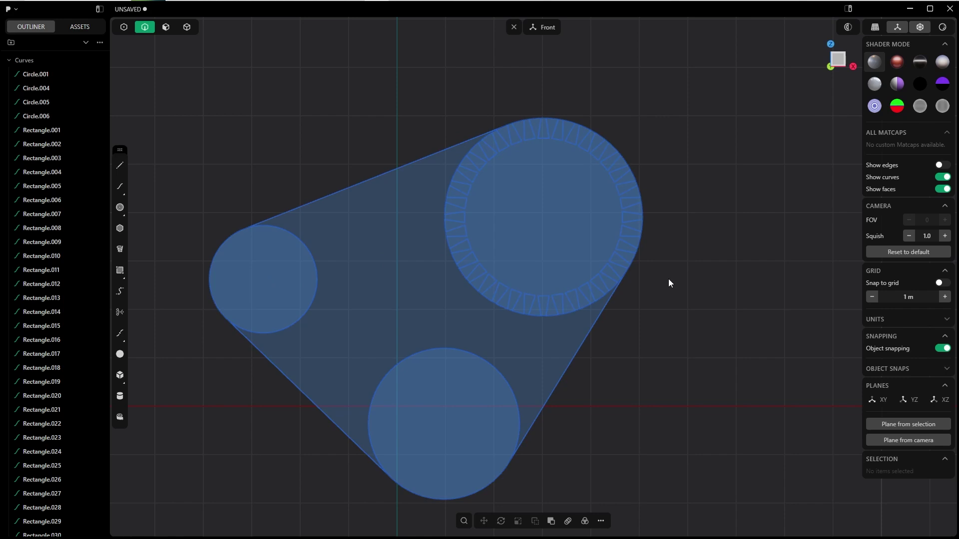
# Step: Compare the curve lengths of the large toothed circle and the medium circle
pyautogui.scroll(3, 566, 293)
pyautogui.click(559, 330)
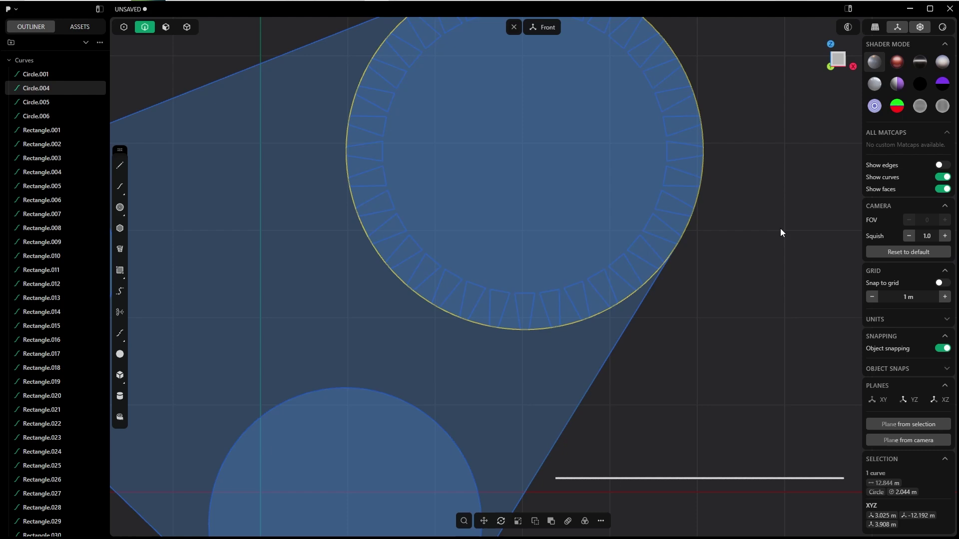
pyautogui.scroll(-3, 623, 209)
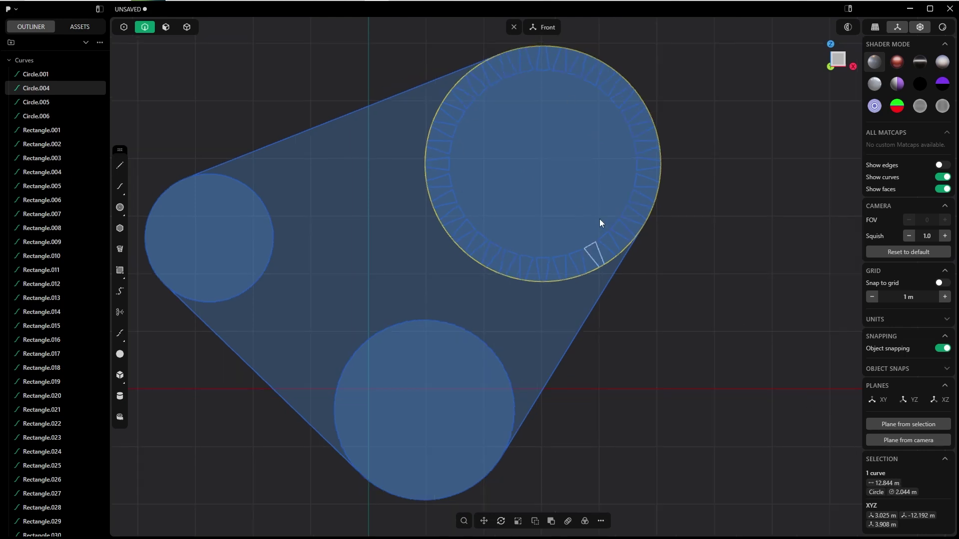
pyautogui.click(478, 341)
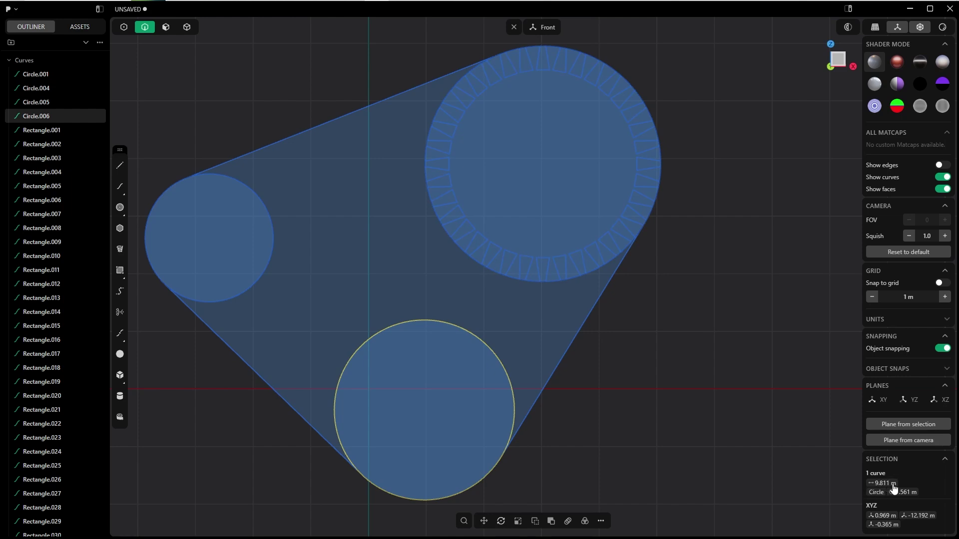
pyautogui.click(574, 279)
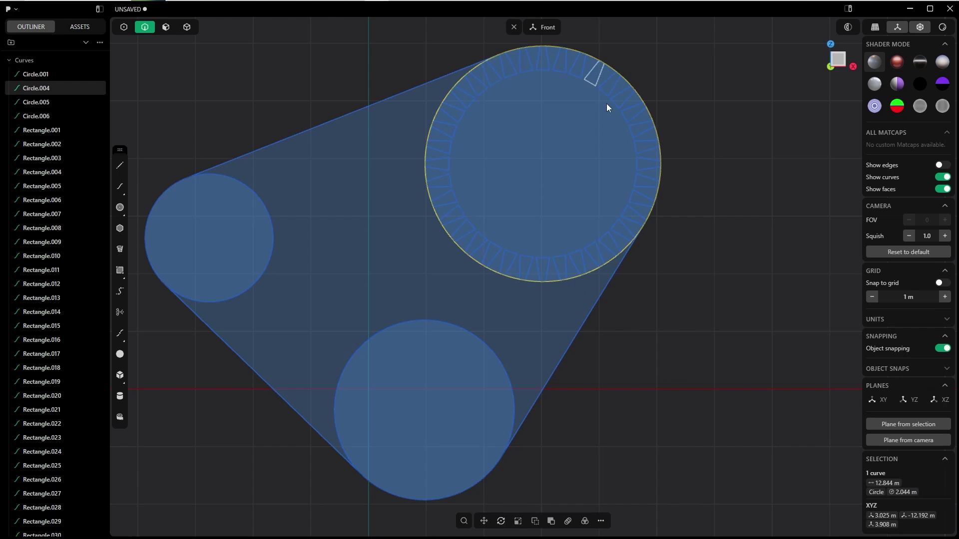
# Step: Duplicate the large circle's topmost tooth and snap the copy to the top of the medium circle
pyautogui.click(544, 60)
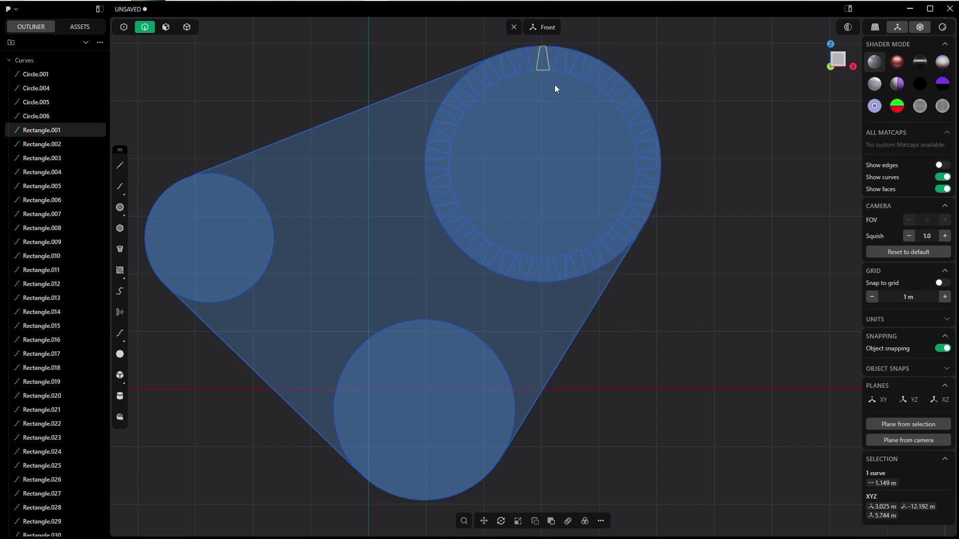
pyautogui.hotkey('shift', 'd')
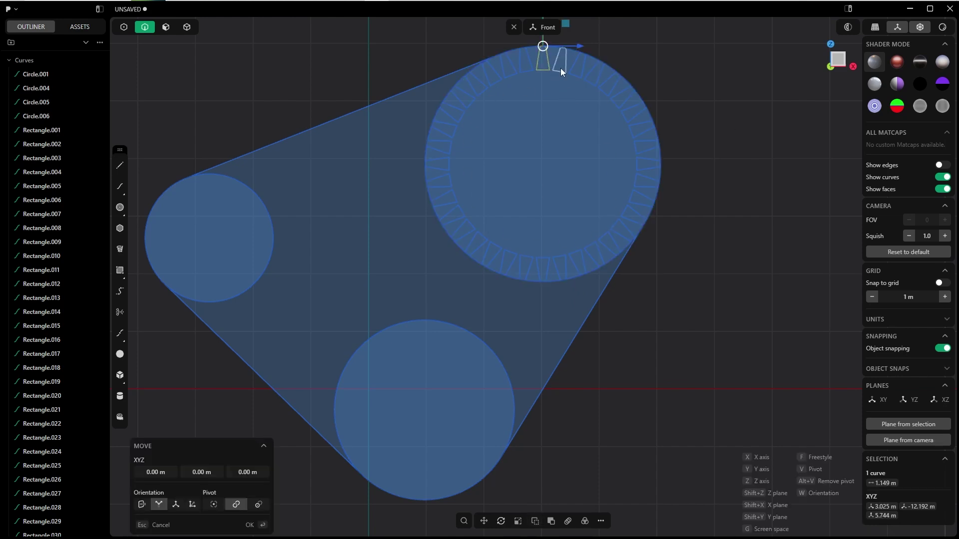
pyautogui.moveTo(563, 94); pyautogui.dragTo(439, 340)
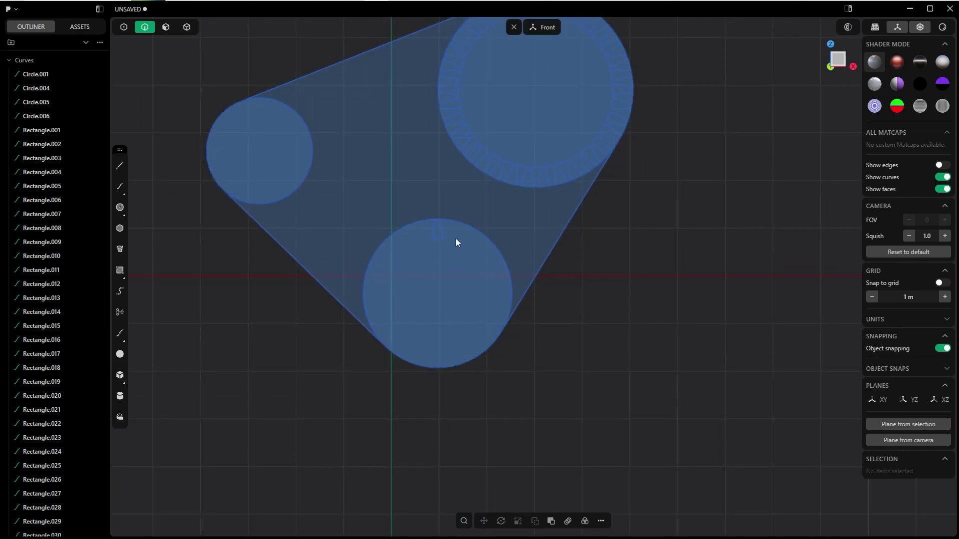
# Step: Check the medium circle's curve length
pyautogui.keyDown('shift'); pyautogui.moveTo(557, 334); pyautogui.dragTo(558, 373, button='middle'); pyautogui.keyUp('shift')
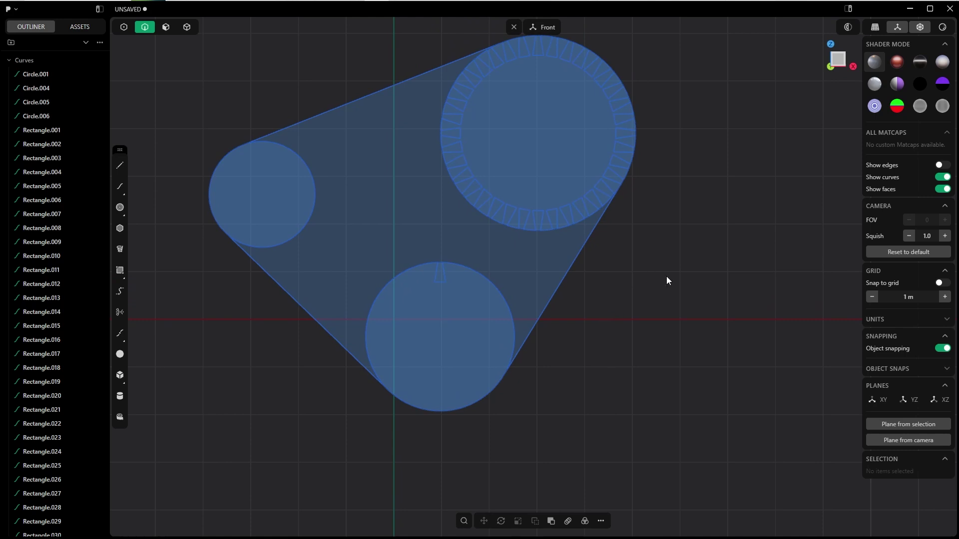
pyautogui.click(501, 297)
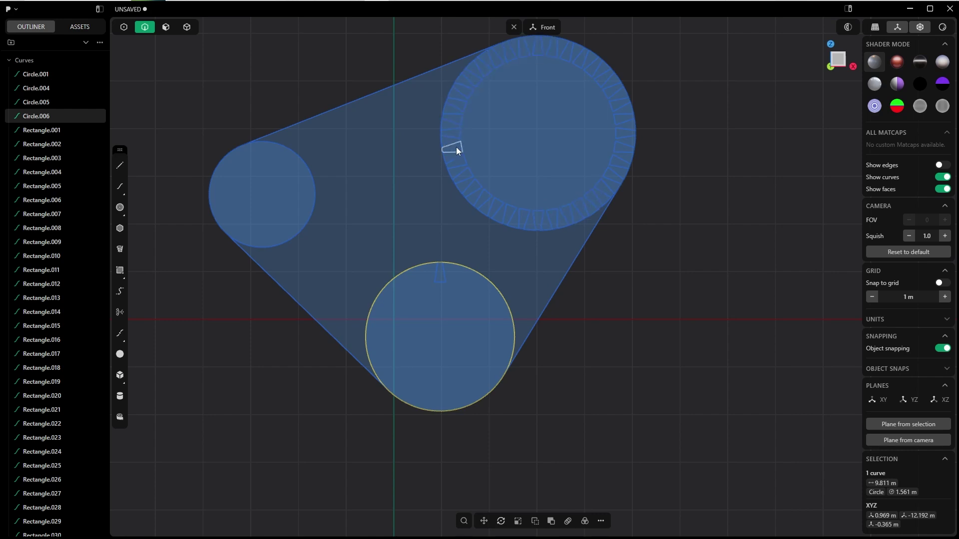
# Step: Work out the medium circle's tooth count in Calculator as 36 × 9.811 ÷ 12.844, using the two circles' curve lengths
pyautogui.click(680, 244)
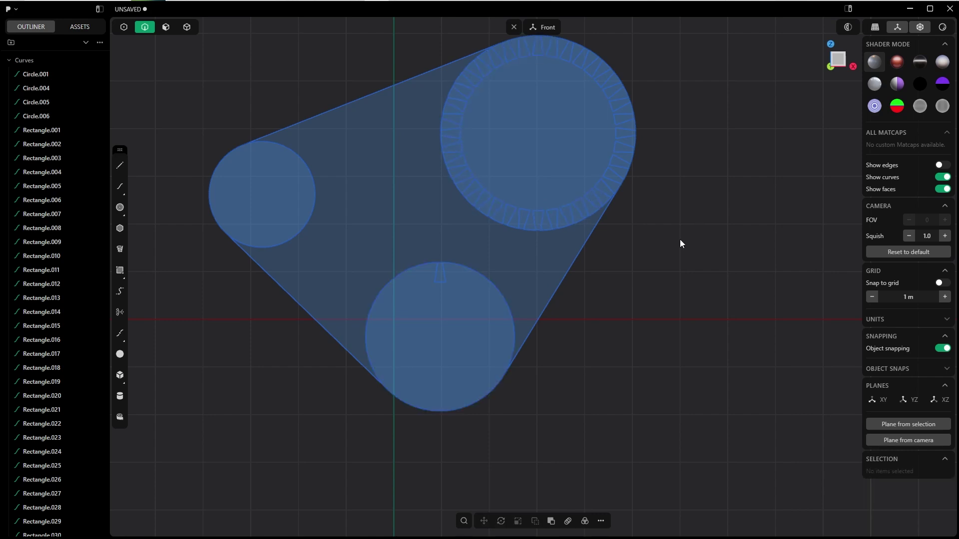
pyautogui.click(564, 227)
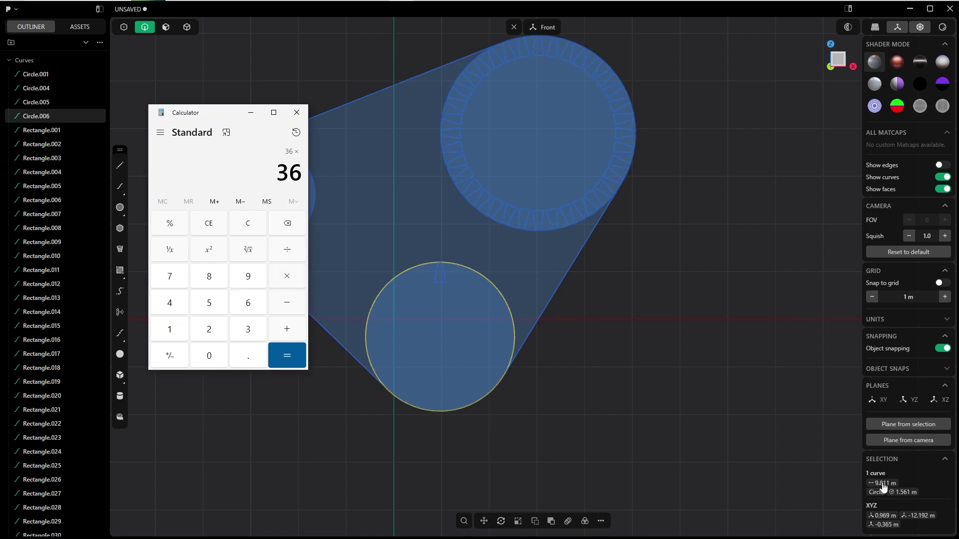
pyautogui.write('9.8')
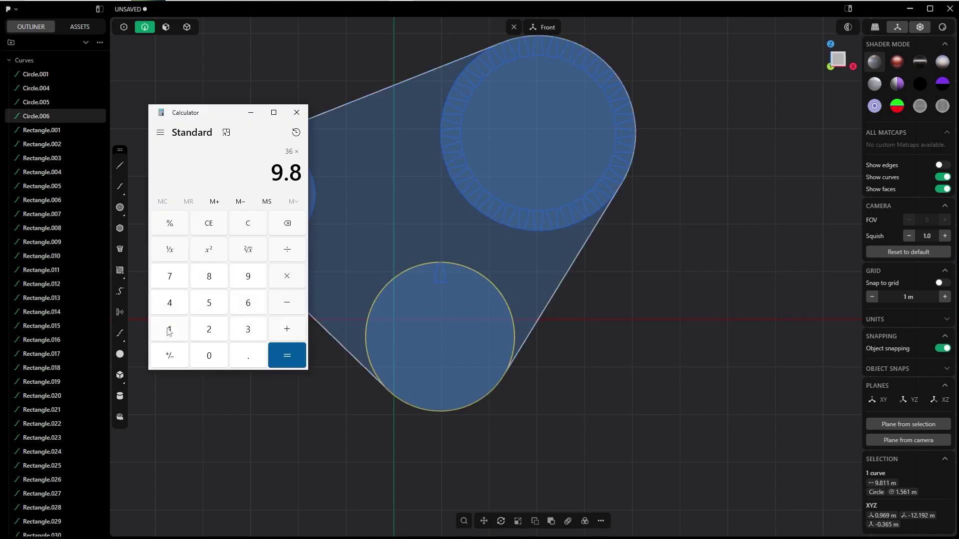
pyautogui.doubleClick(169, 330)
pyautogui.click(287, 355)
pyautogui.hotkey('alt', 'Tab')
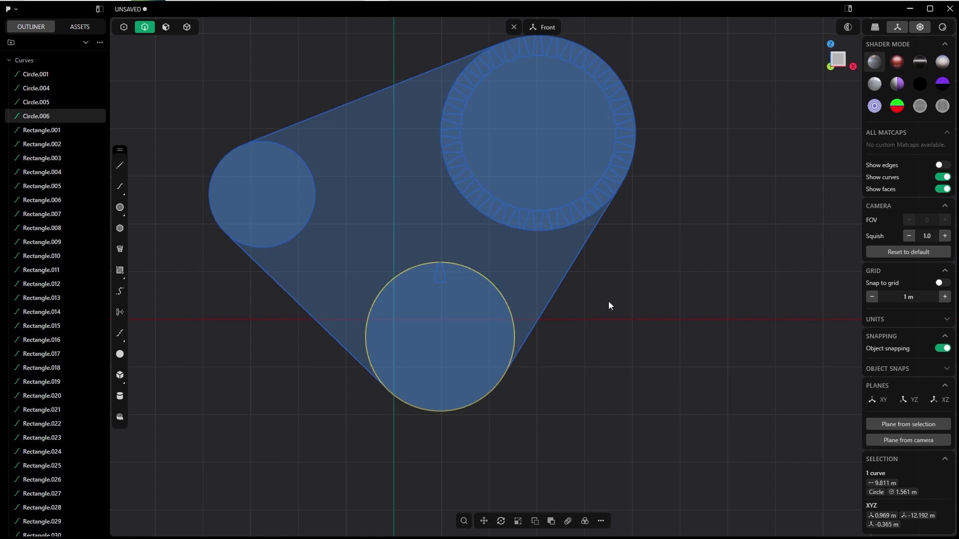
pyautogui.click(562, 227)
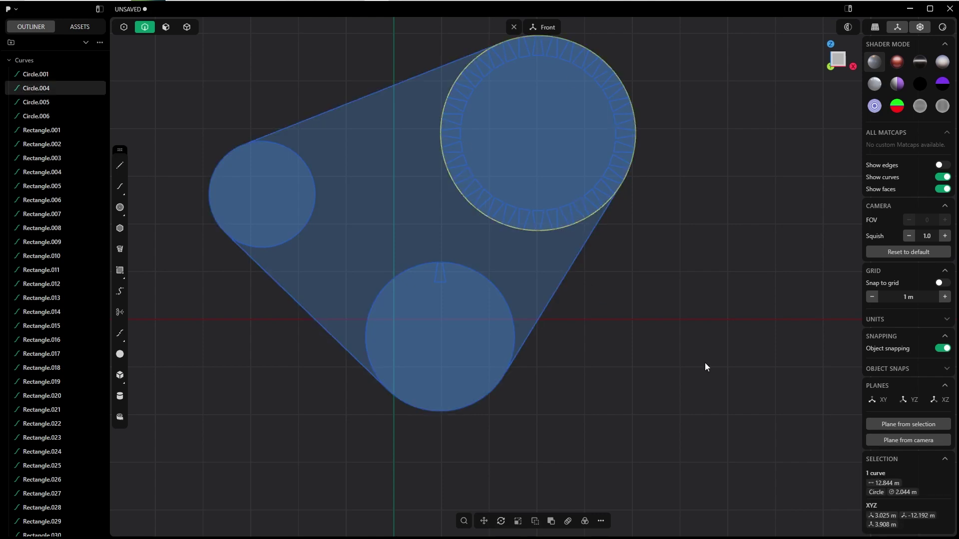
pyautogui.hotkey('alt', 'Tab')
pyautogui.write('/12.844')
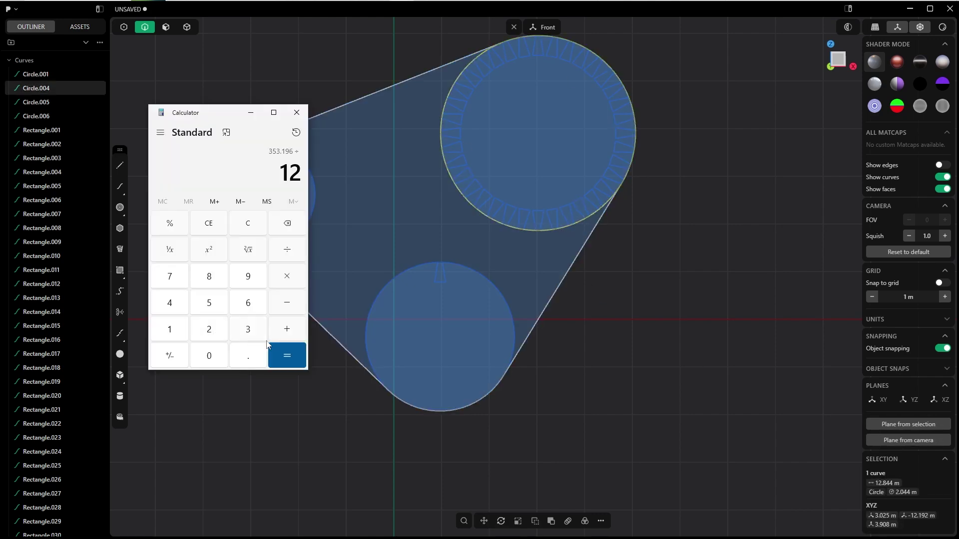
pyautogui.press('Return')
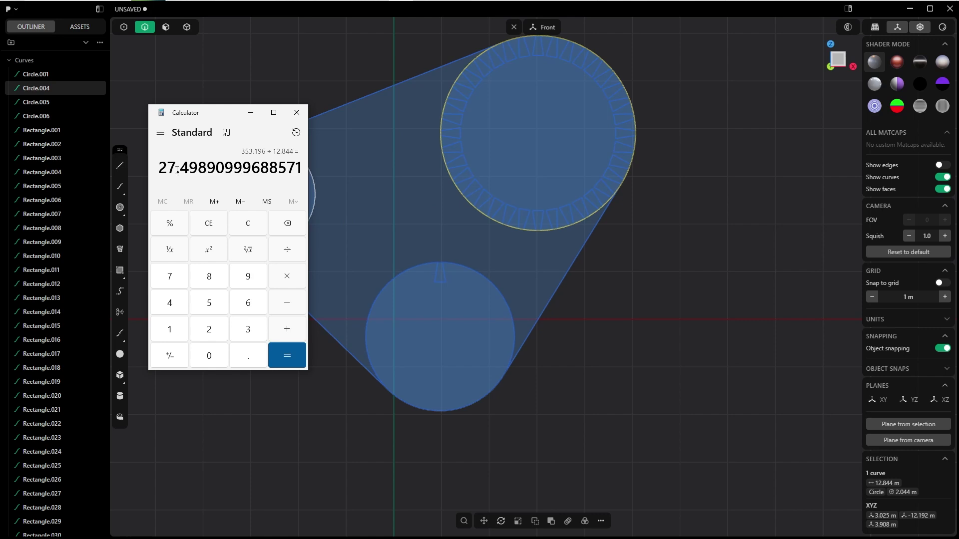
# Step: Create a 360-degree radial array of 27 teeth around the medium circle's center from its top tooth
pyautogui.click(442, 272)
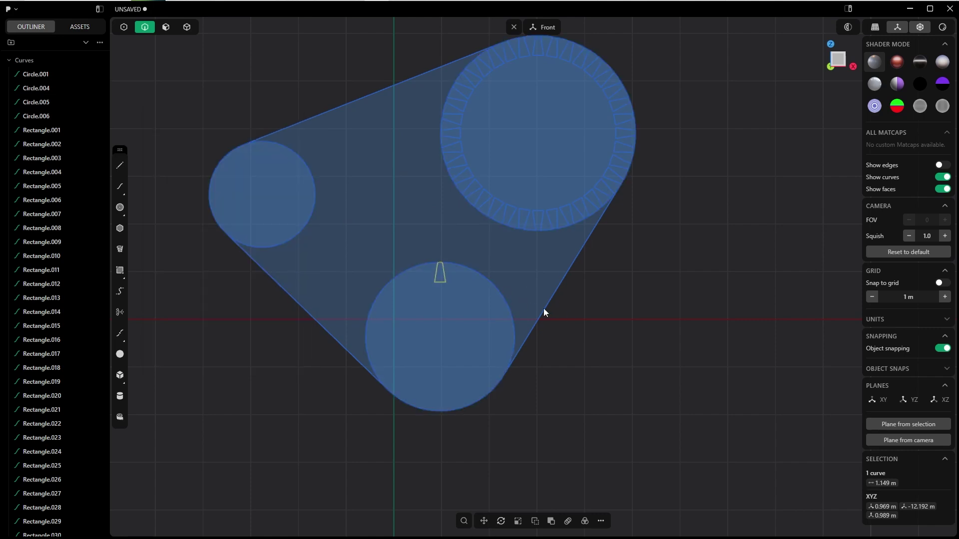
pyautogui.write('frad')
pyautogui.click(602, 342)
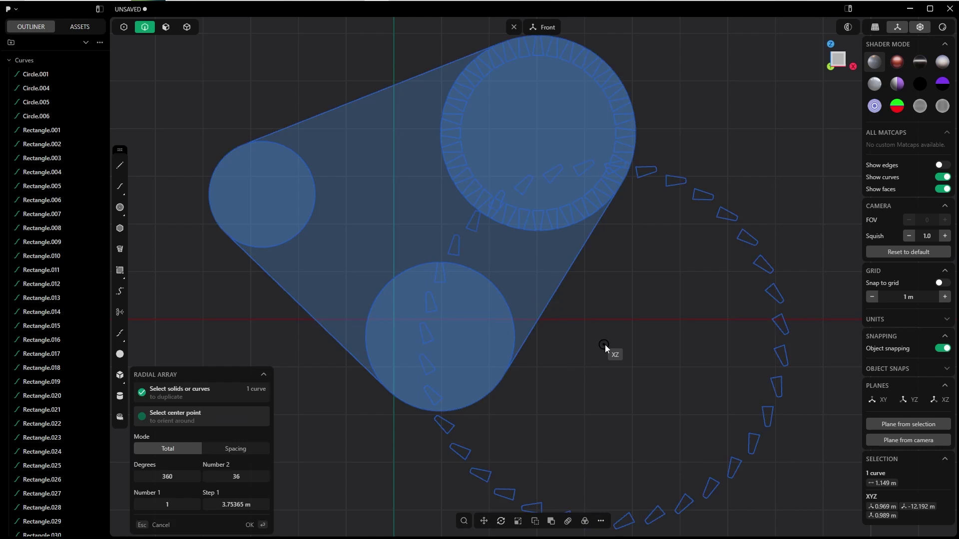
pyautogui.click(441, 337)
pyautogui.click(240, 480)
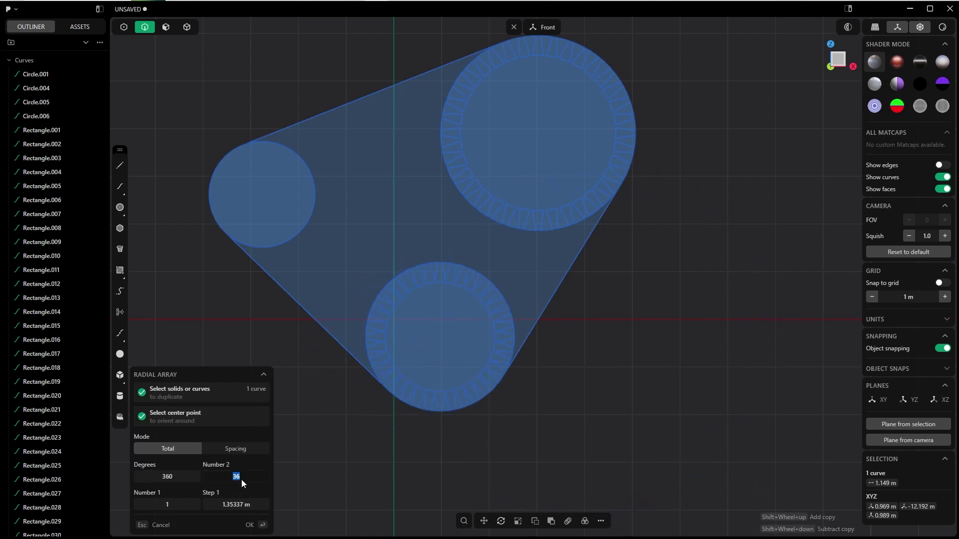
pyautogui.write('27')
pyautogui.press('Tab')
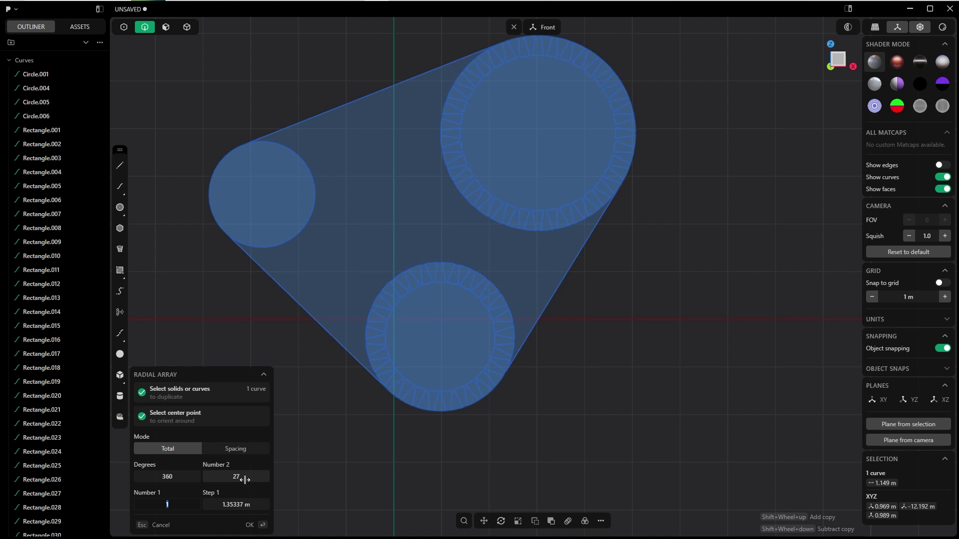
pyautogui.press('Return')
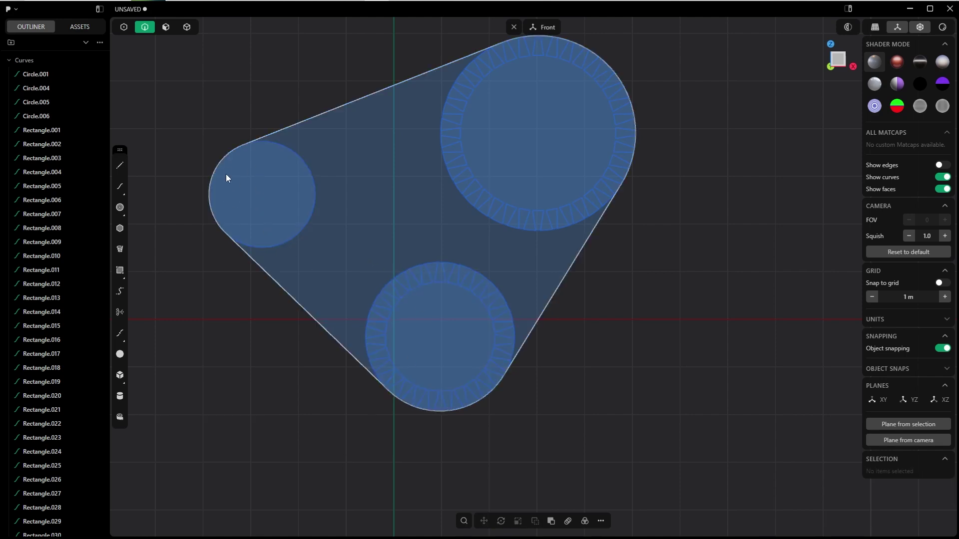
# Step: Duplicate the medium circle's topmost tooth and place the copy at the top of the small circle
pyautogui.click(440, 272)
pyautogui.hotkey('shift', 'd')
pyautogui.moveTo(477, 262); pyautogui.dragTo(265, 175)
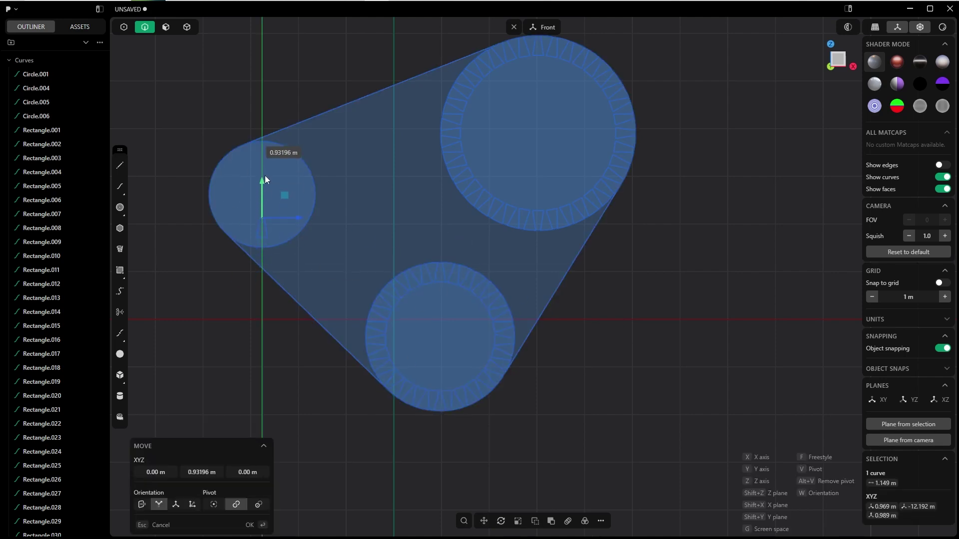
pyautogui.press('Return')
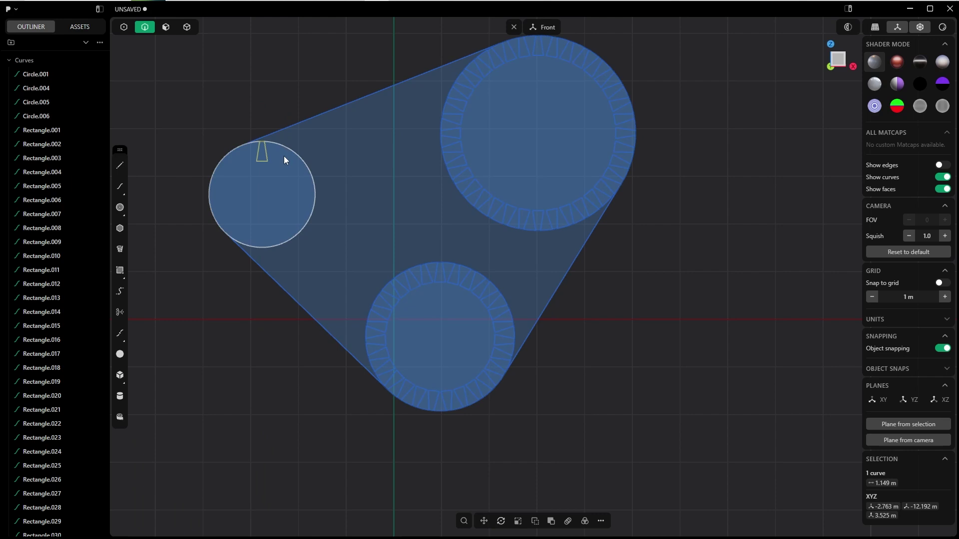
# Step: Check the small circle's curve length and multiply 6.987 by 36 in Calculator
pyautogui.click(283, 156)
pyautogui.keyDown('shift'); pyautogui.moveTo(367, 225); pyautogui.dragTo(363, 268, button='middle'); pyautogui.keyUp('shift')
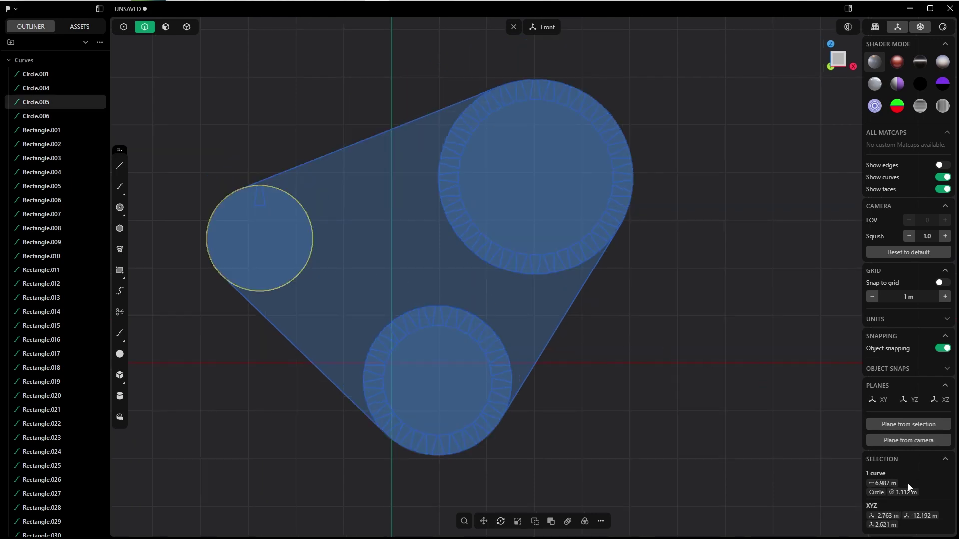
pyautogui.press('XF86Calculator')
pyautogui.click(248, 302)
pyautogui.click(248, 356)
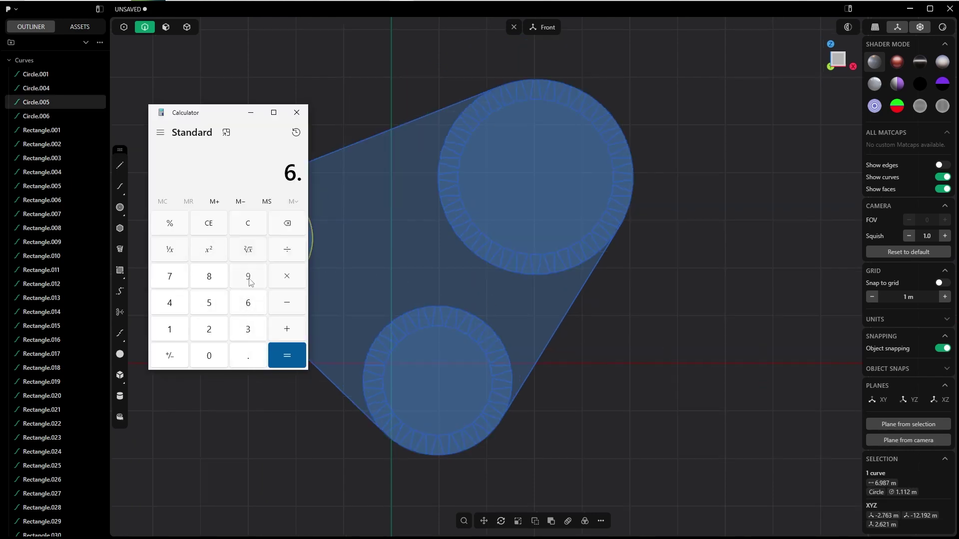
pyautogui.write('987')
pyautogui.click(287, 277)
pyautogui.click(255, 328)
pyautogui.click(256, 305)
pyautogui.click(298, 356)
# Step: Divide the Calculator product by the large circle's curve length of 12.844 to find the small circle's tooth count
pyautogui.click(292, 252)
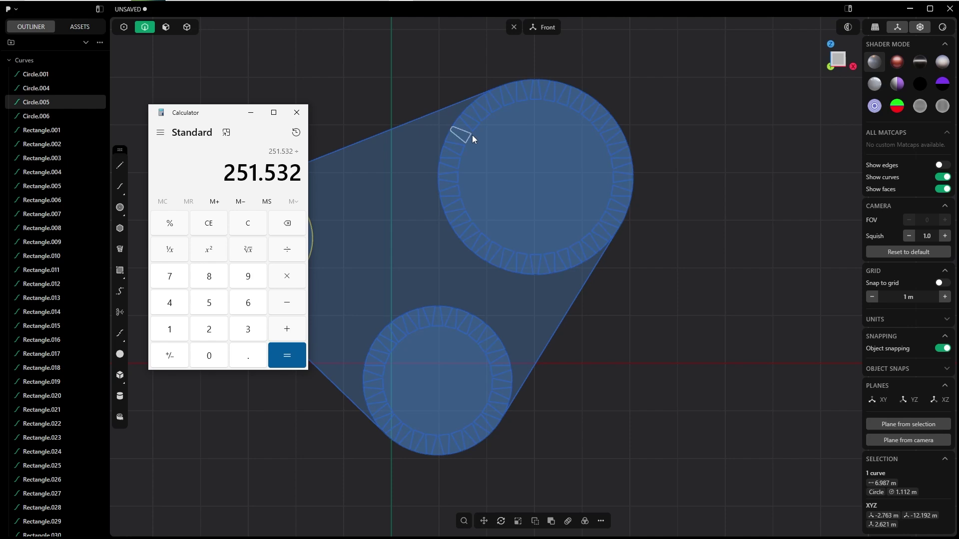
pyautogui.click(635, 177)
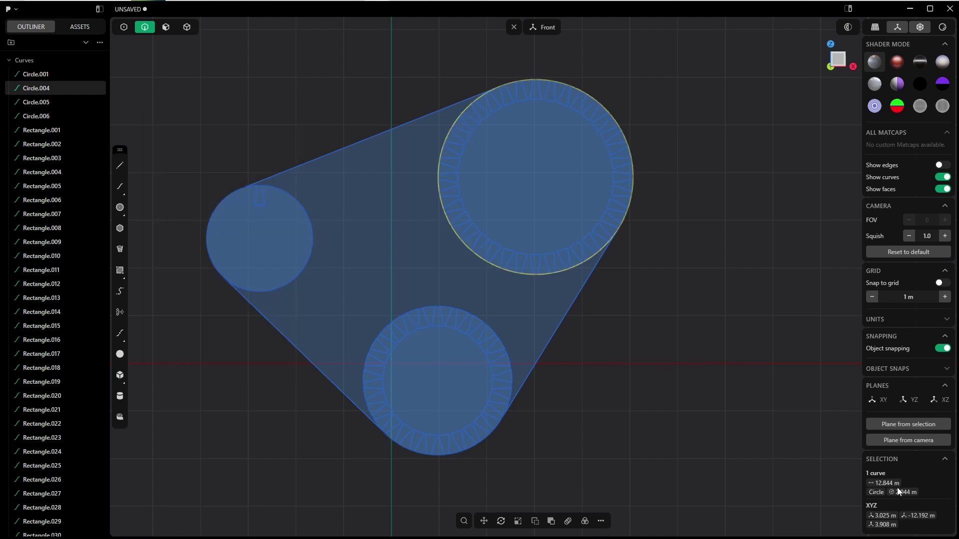
pyautogui.hotkey('alt', 'Tab')
pyautogui.write('12.844')
pyautogui.click(287, 356)
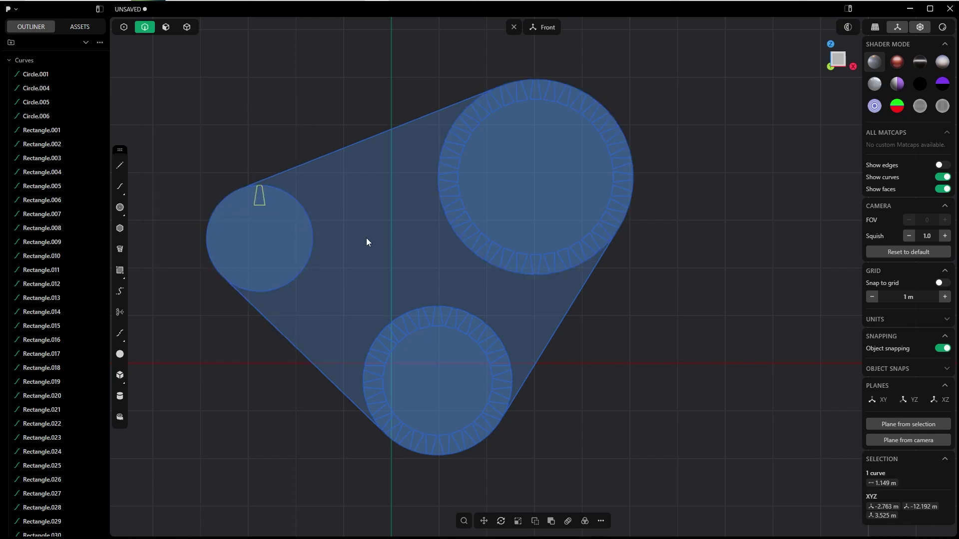
# Step: Create a 360-degree radial array of 20 teeth around the small circle's center from its top tooth
pyautogui.write('frad')
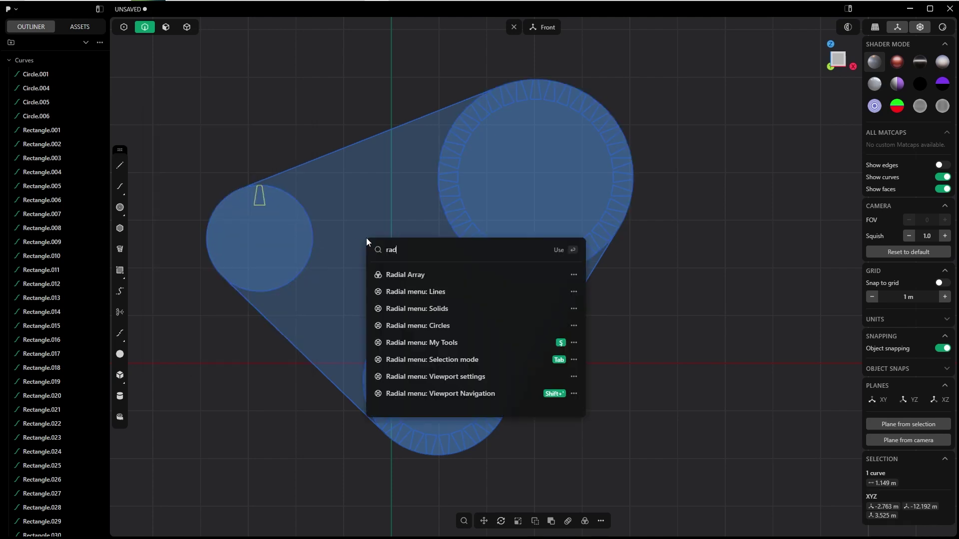
pyautogui.click(415, 277)
pyautogui.click(269, 247)
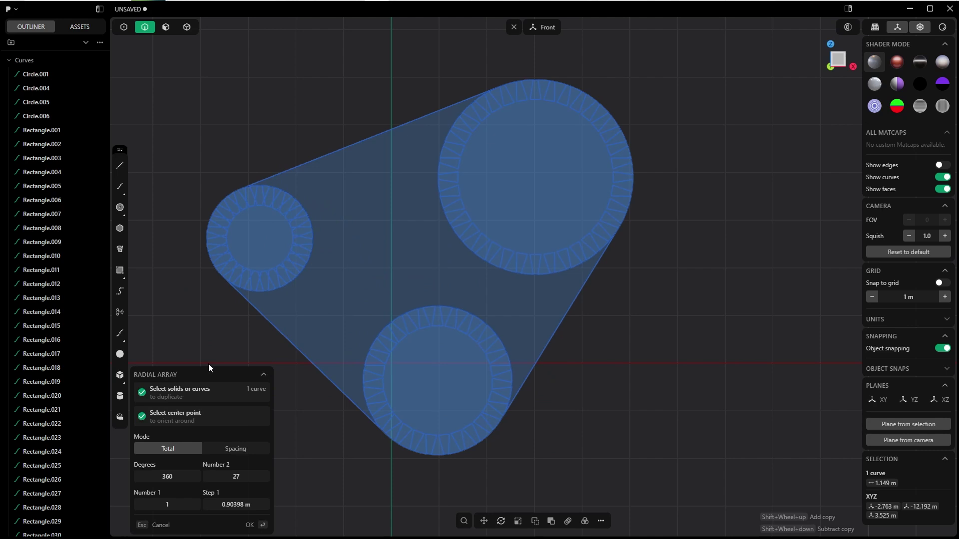
pyautogui.write('20')
pyautogui.press('Return')
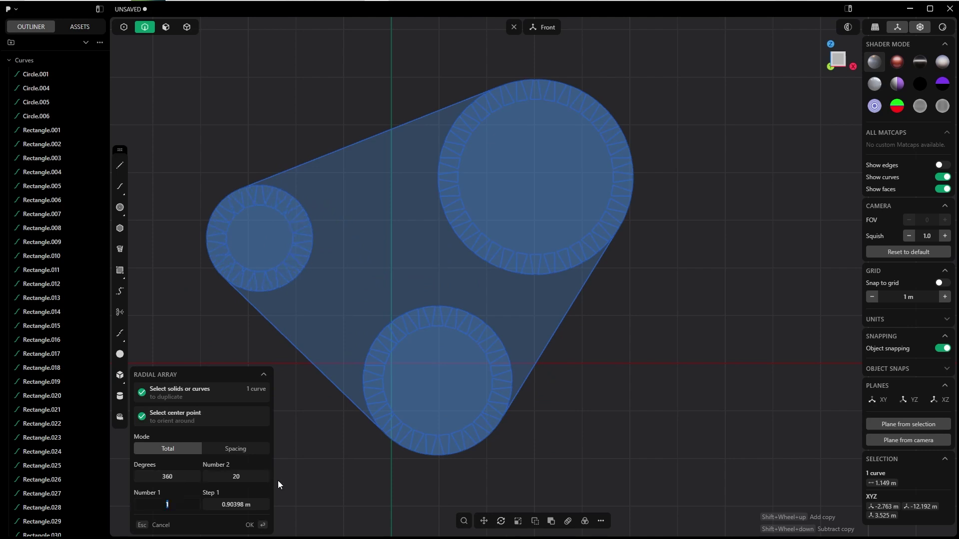
# Step: Examine the tooth spacing on the small circle and how all three toothed circles sit against the belt outline
pyautogui.scroll(3, 322, 212)
pyautogui.scroll(6, 359, 250)
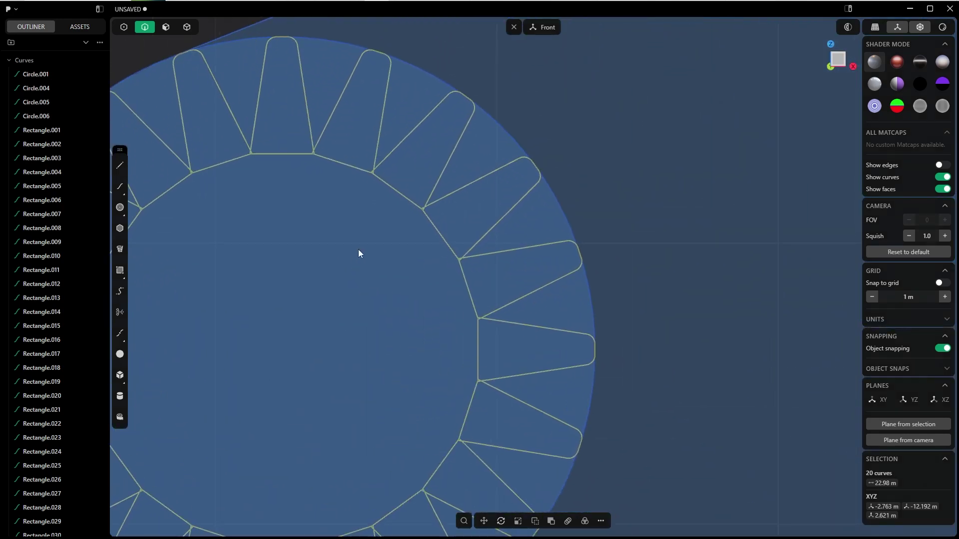
pyautogui.scroll(-6, 427, 168)
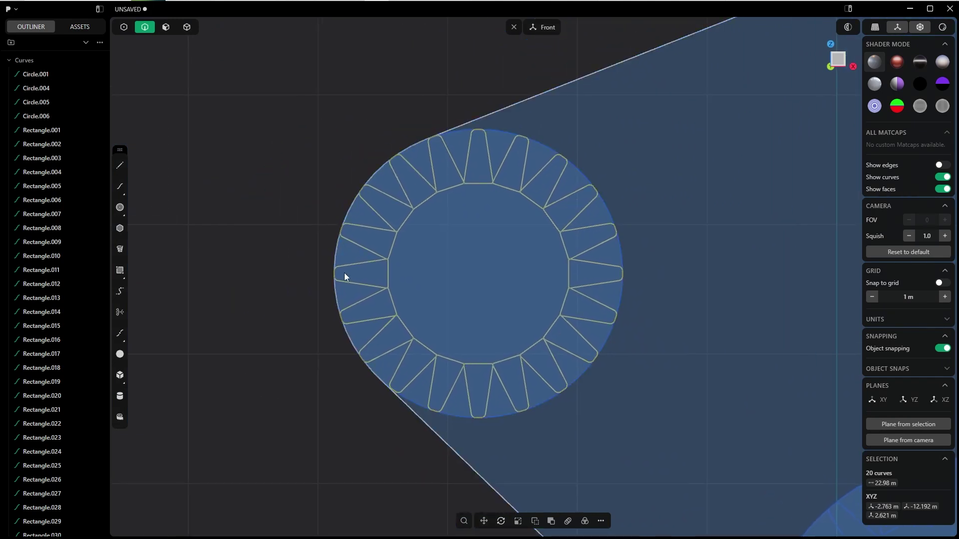
pyautogui.scroll(-2, 602, 270)
pyautogui.scroll(-2, 606, 257)
pyautogui.keyDown('shift'); pyautogui.moveTo(585, 242); pyautogui.dragTo(349, 133, button='middle'); pyautogui.keyUp('shift')
pyautogui.scroll(-4, 449, 189)
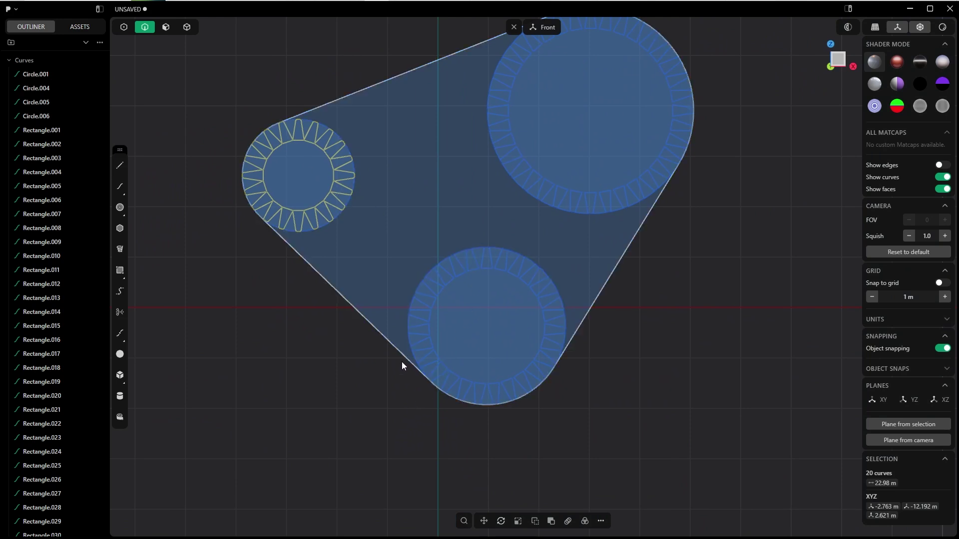
pyautogui.click(328, 353)
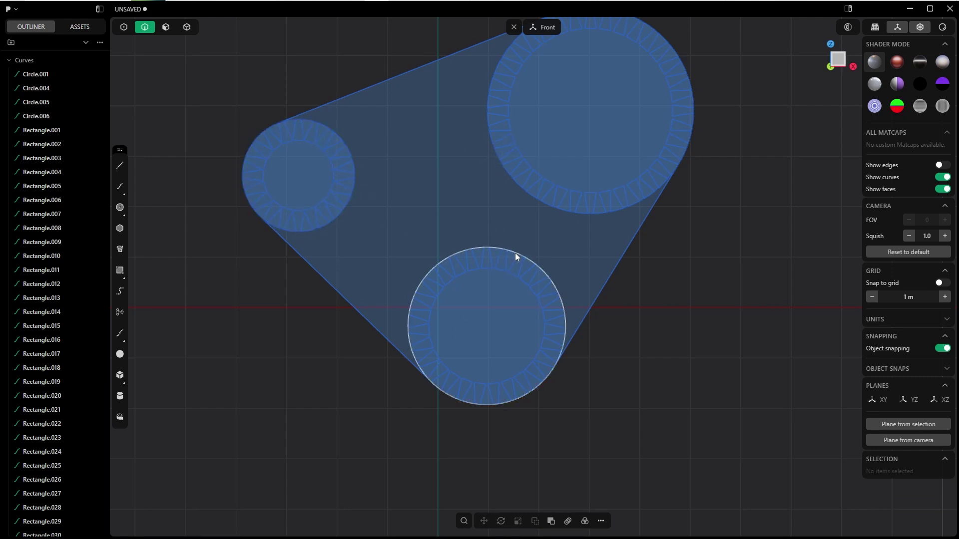
# Step: Duplicate a tooth from the medium circle and place it outside the belt's upper straight edge, rotated so its narrow tip faces the belt
pyautogui.moveTo(445, 160); pyautogui.dragTo(484, 223, button='middle')
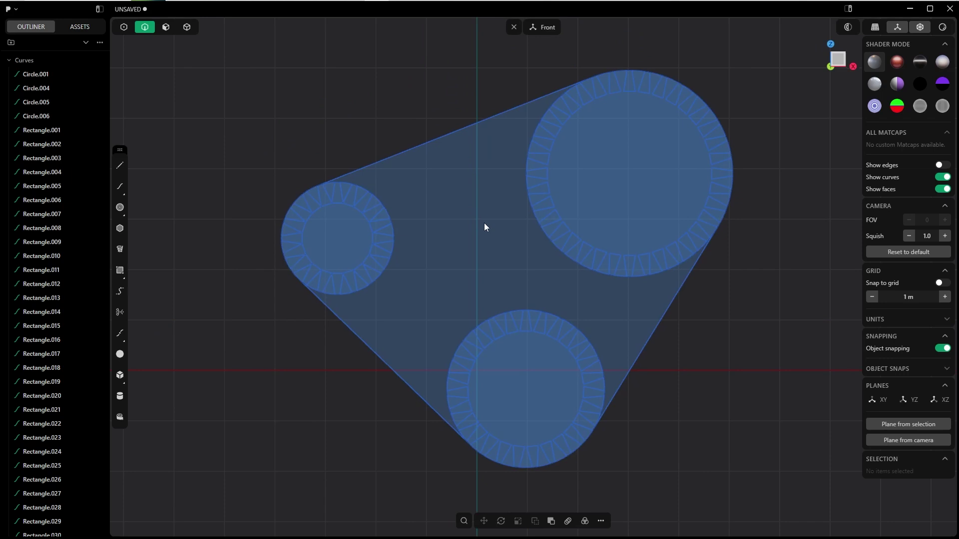
pyautogui.scroll(4, 494, 307)
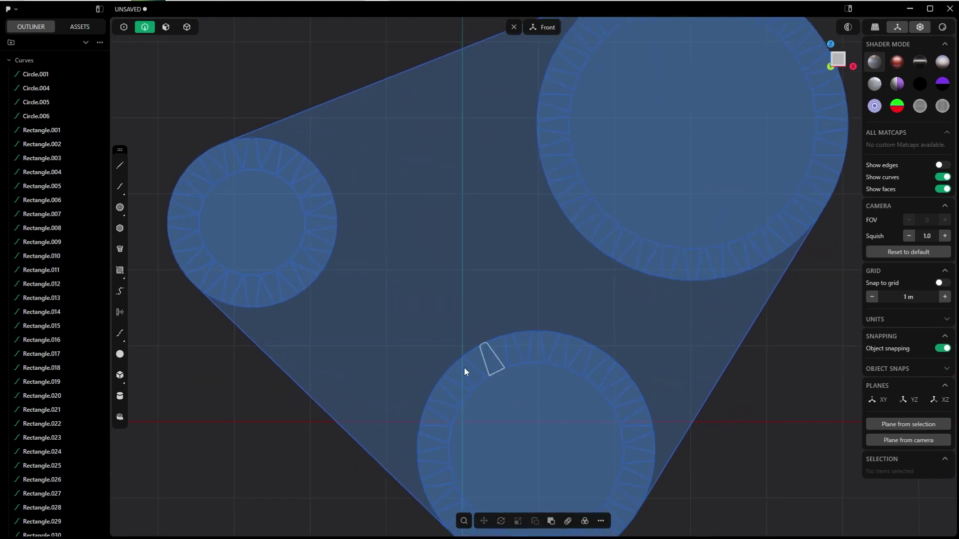
pyautogui.click(482, 377)
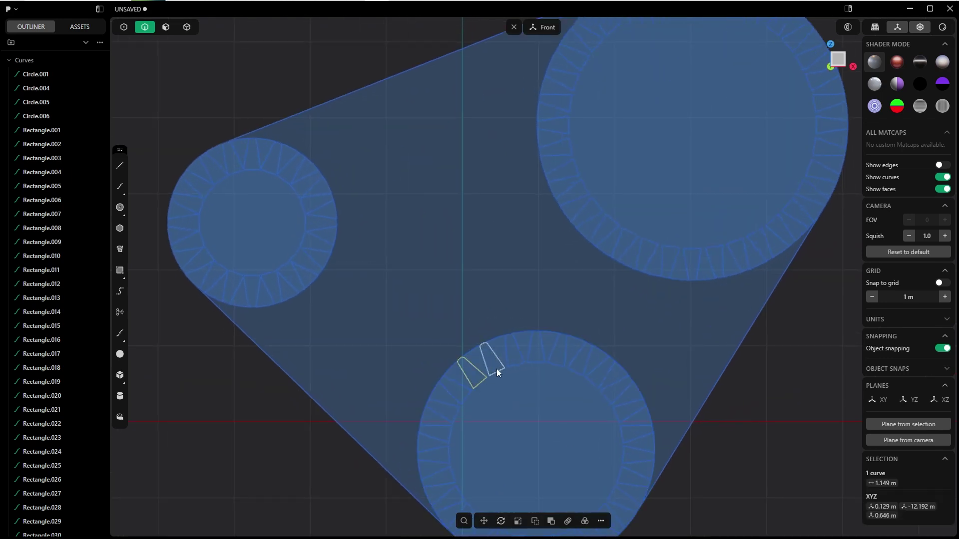
pyautogui.hotkey('shift', 'd')
pyautogui.scroll(10, 360, 80)
pyautogui.click(382, 235)
pyautogui.press('r')
pyautogui.moveTo(376, 132); pyautogui.dragTo(388, 144)
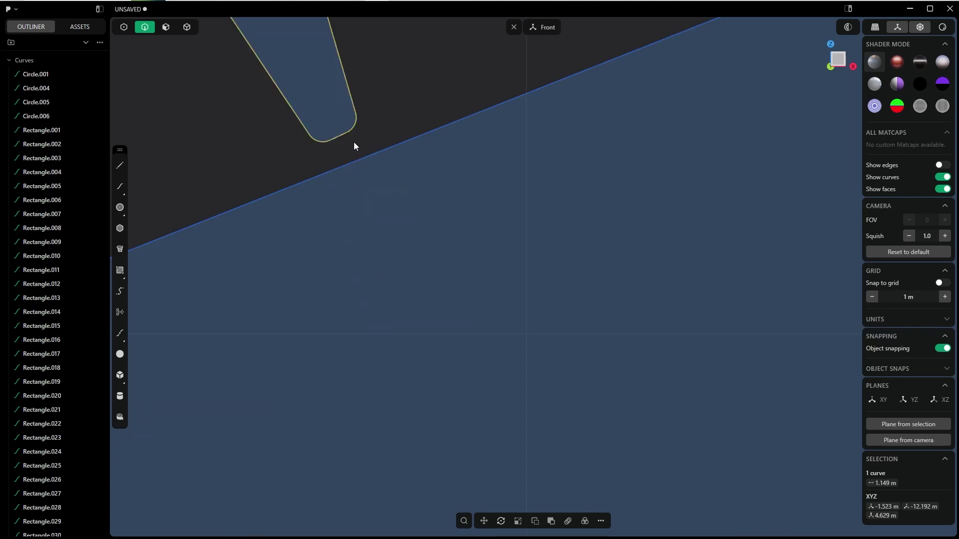
# Step: Move the copied tooth about 0.15 m in Y and -0.05 m in Z so its tip slightly overlaps the belt's upper edge
pyautogui.press('g')
pyautogui.press('g')
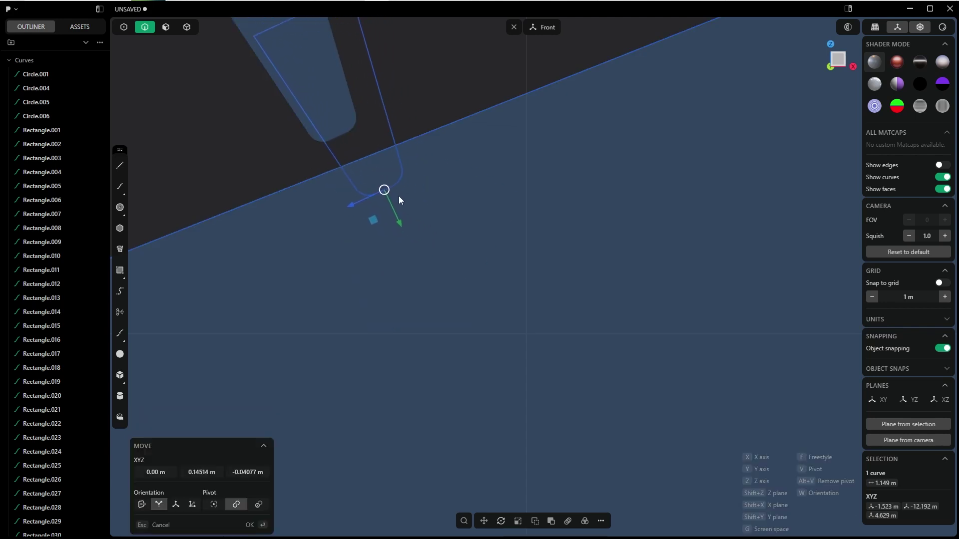
pyautogui.scroll(-4, 404, 170)
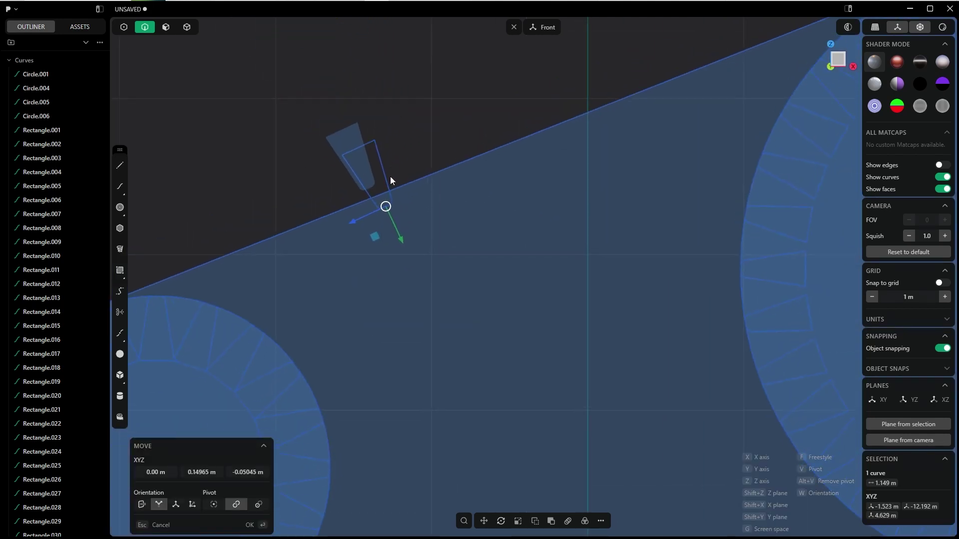
pyautogui.click(257, 522)
pyautogui.scroll(-3, 407, 193)
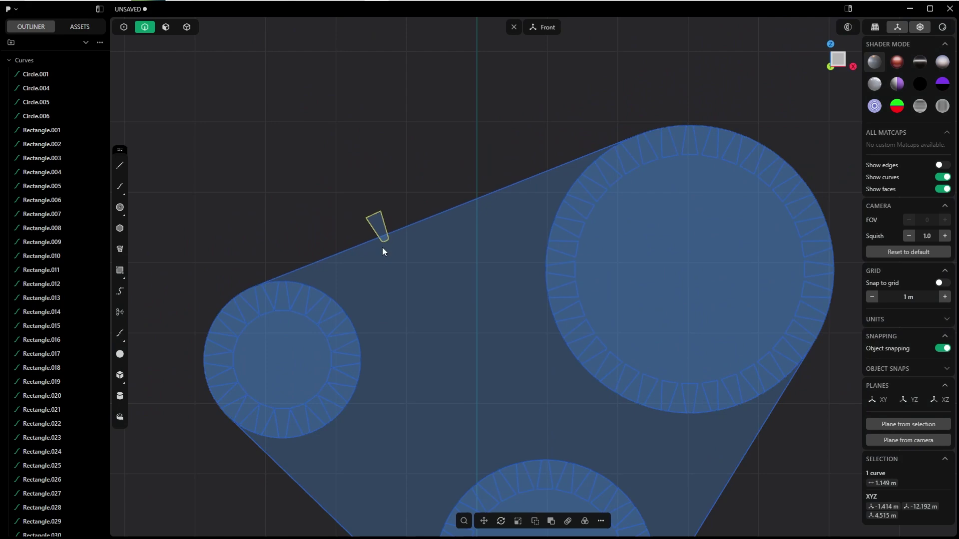
# Step: Move the copied tooth about 12.192 m in depth, snapping it onto the plane of the belt outline
pyautogui.moveTo(383, 229); pyautogui.dragTo(550, 322, button='middle')
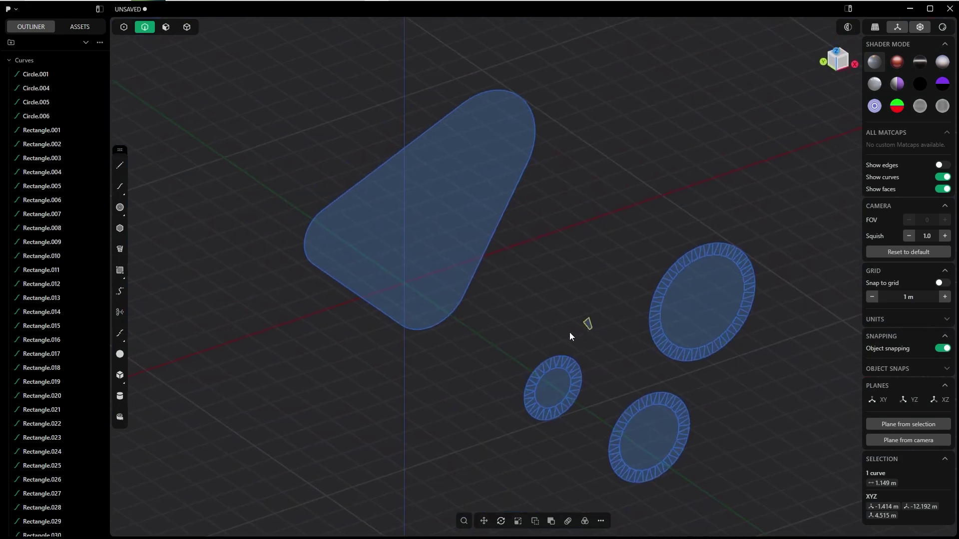
pyautogui.press('g')
pyautogui.press('x')
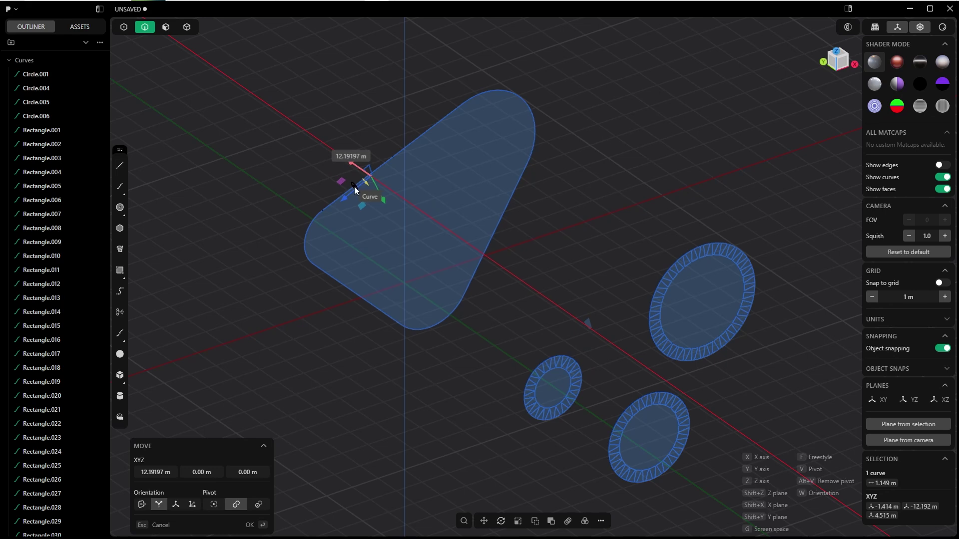
pyautogui.click(354, 187)
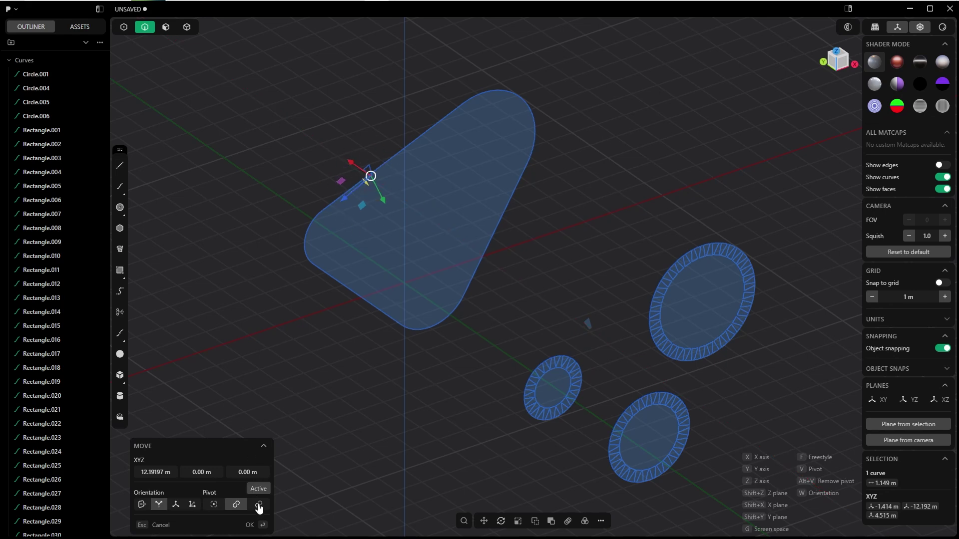
pyautogui.click(255, 525)
pyautogui.press('`')
pyautogui.click(335, 155)
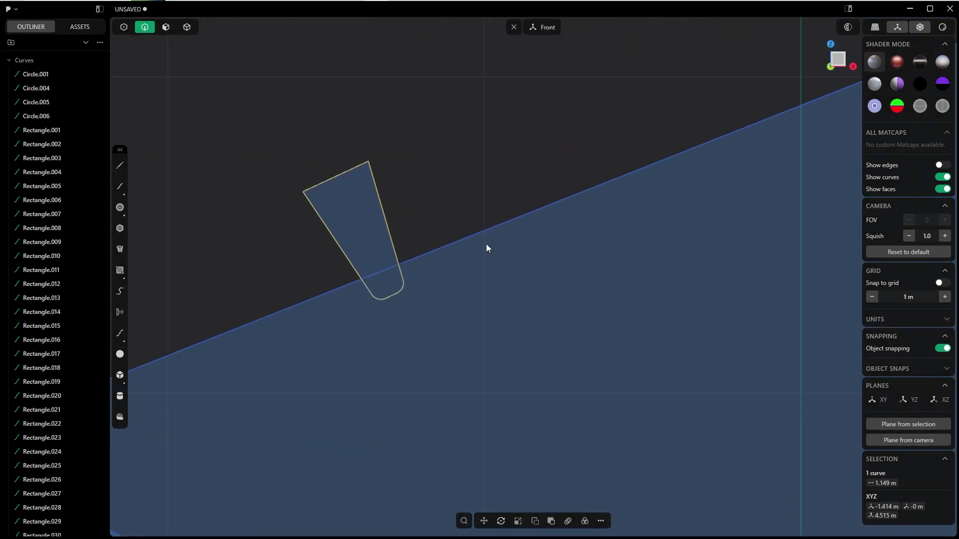
# Step: Trim away the part of the copied tooth that lies outside the belt's upper straight edge
pyautogui.click(425, 144)
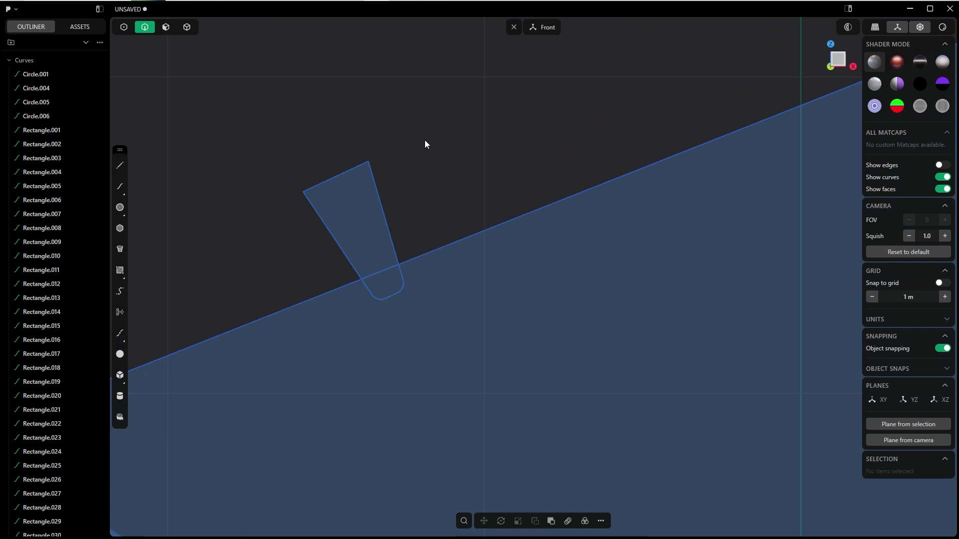
pyautogui.press('t')
pyautogui.click(381, 202)
pyautogui.scroll(-3, 411, 199)
pyautogui.scroll(6, 424, 210)
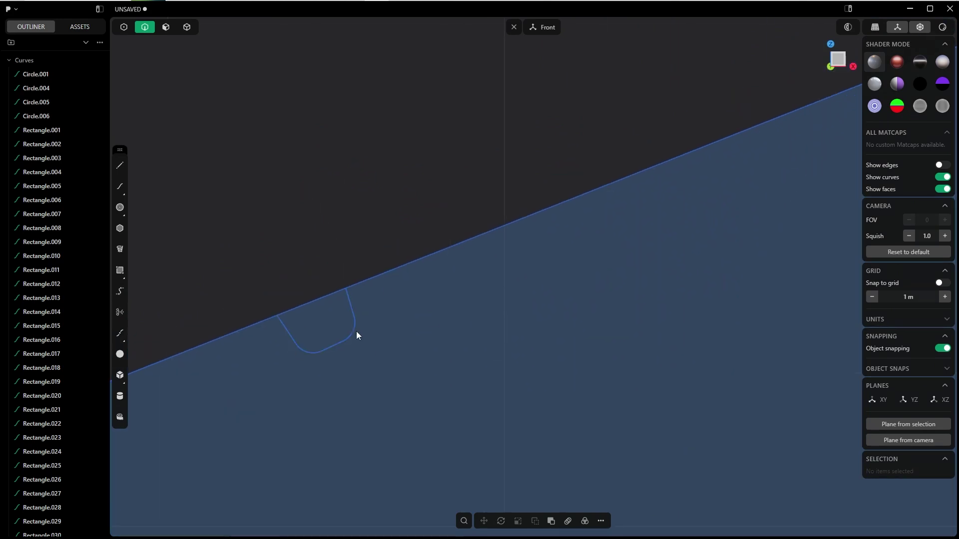
# Step: Rotate the trimmed tooth curve about 3.16° clockwise around its end on the belt edge to square it up
pyautogui.click(354, 330)
pyautogui.press('r')
pyautogui.moveTo(355, 252); pyautogui.dragTo(357, 253)
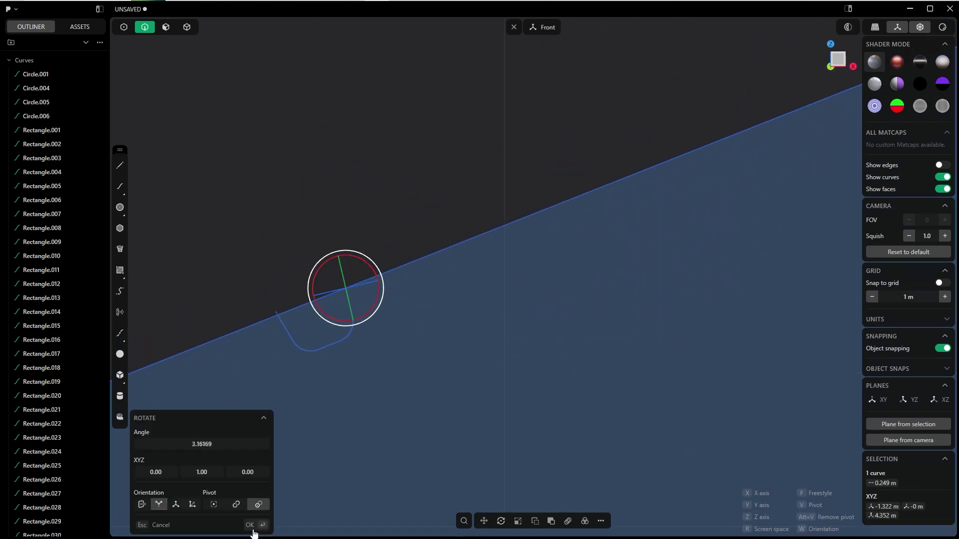
pyautogui.click(248, 527)
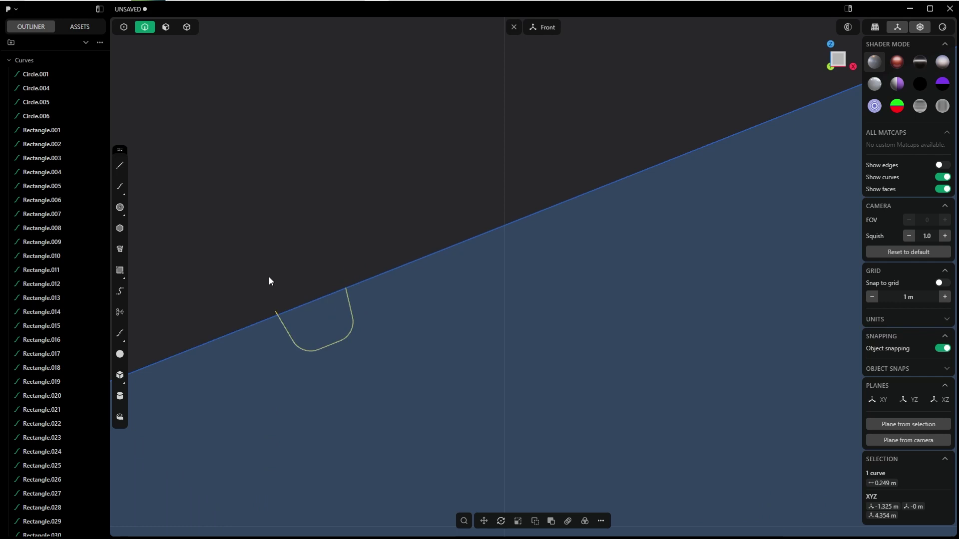
# Step: Trim off the short end of the tooth curve that sticks out above the belt's upper edge
pyautogui.click(297, 264)
pyautogui.press('t')
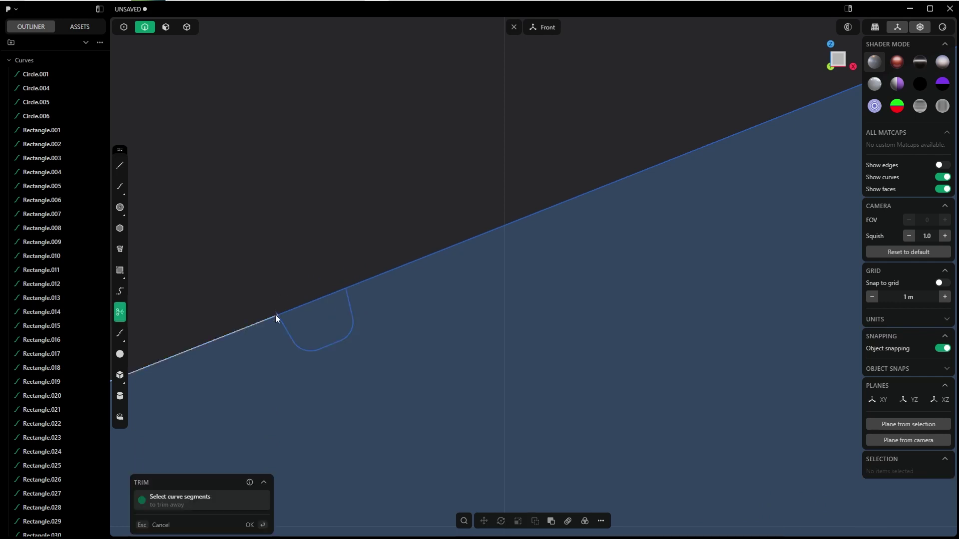
pyautogui.click(276, 313)
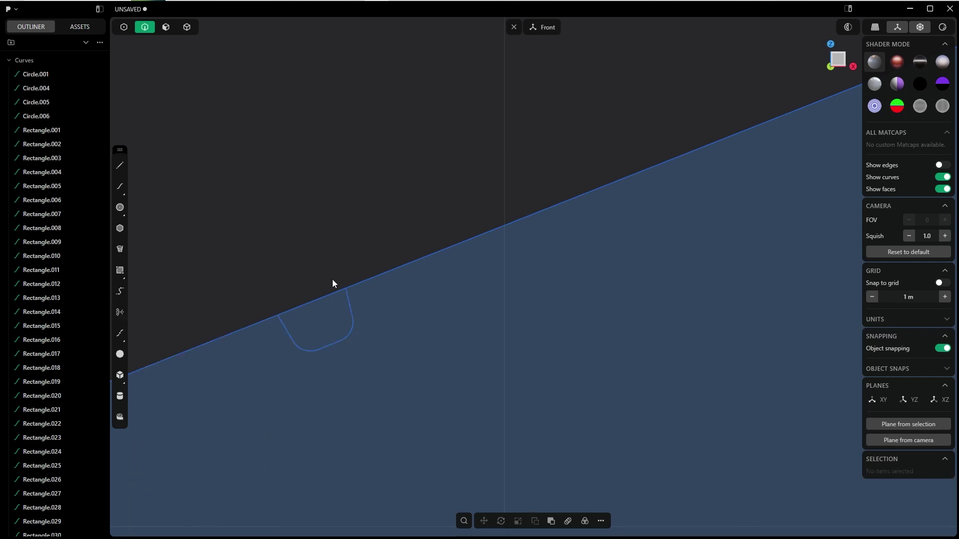
pyautogui.click(344, 345)
pyautogui.scroll(-5, 451, 358)
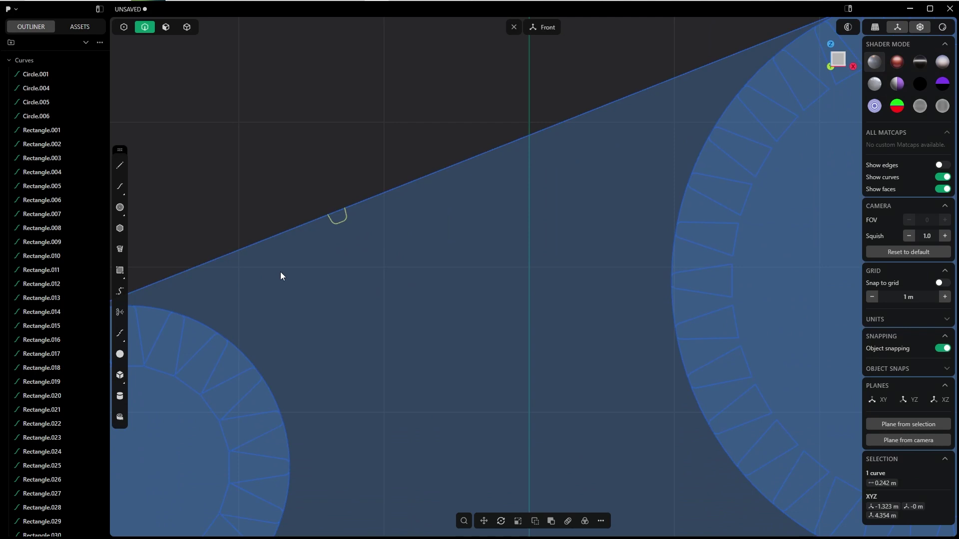
pyautogui.scroll(-5, 281, 277)
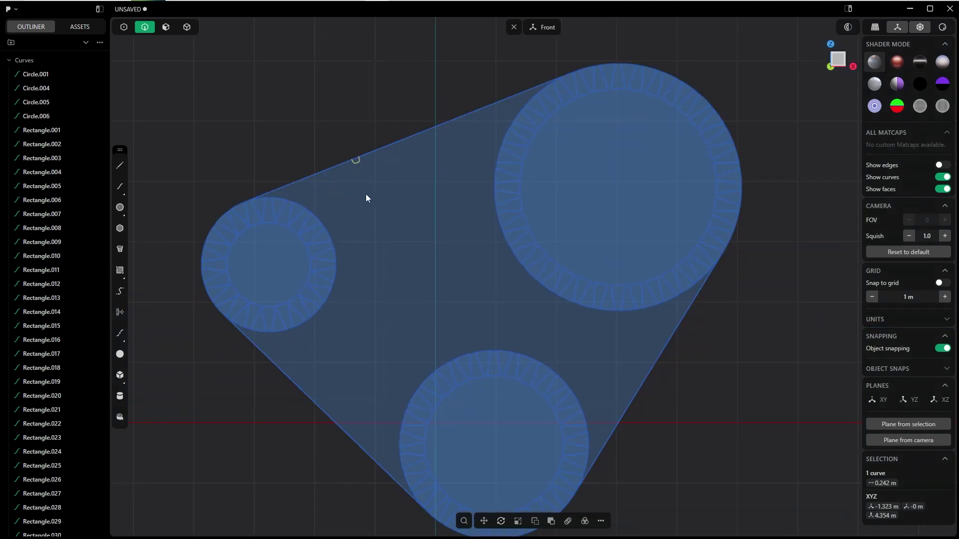
# Step: Work out the belt's tooth count in Calculator: outline length 25.45 times 36, divided by the large circle's circumference 12.844
pyautogui.click(448, 288)
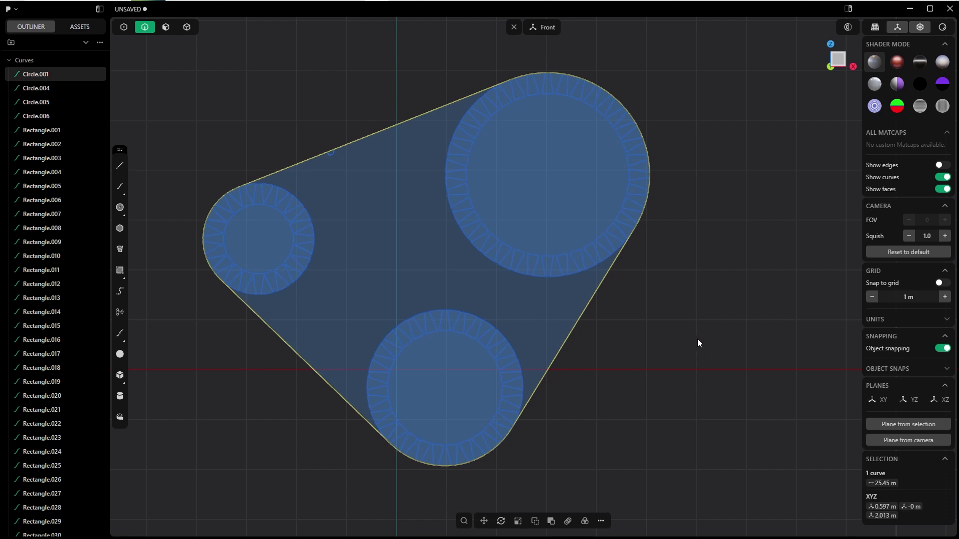
pyautogui.hotkey('alt', 'Tab')
pyautogui.click(287, 276)
pyautogui.click(248, 330)
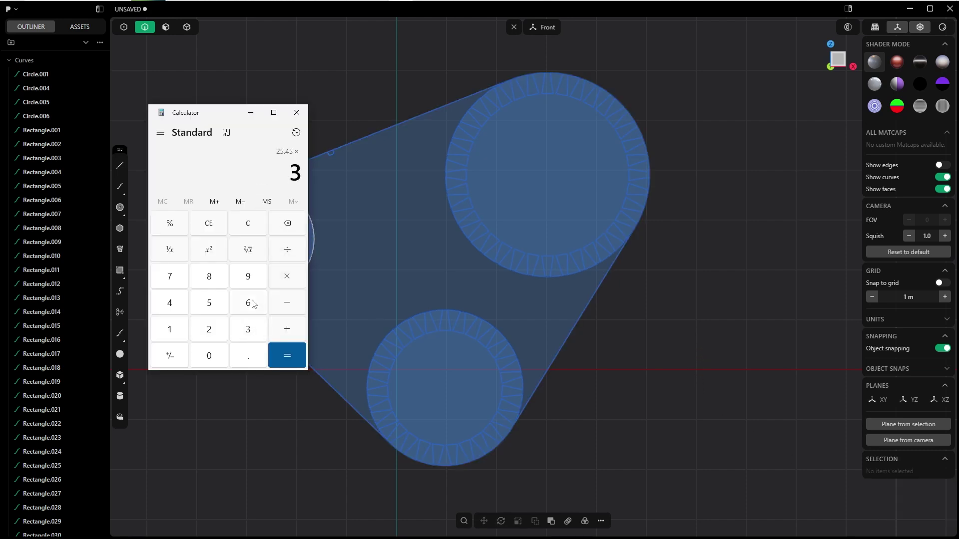
pyautogui.click(248, 303)
pyautogui.click(287, 356)
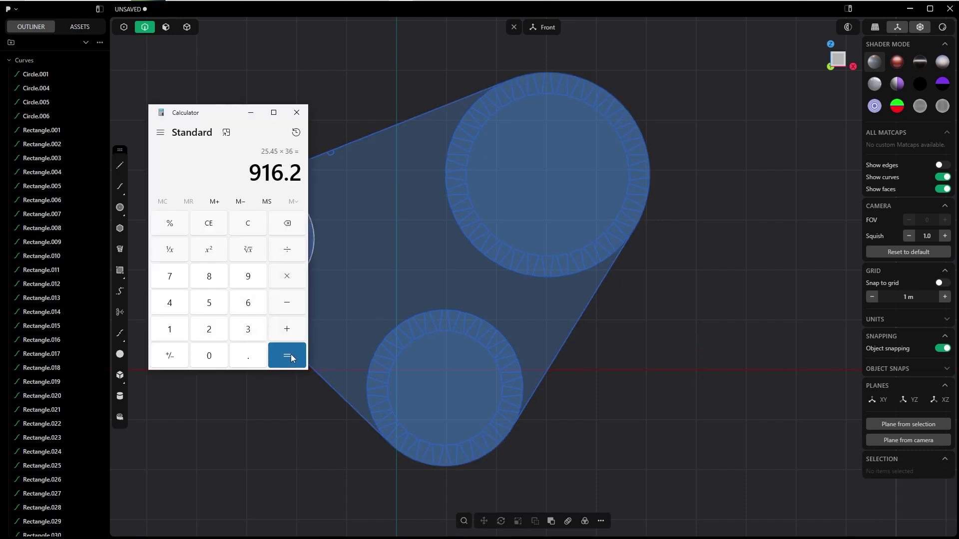
pyautogui.click(288, 252)
pyautogui.click(554, 278)
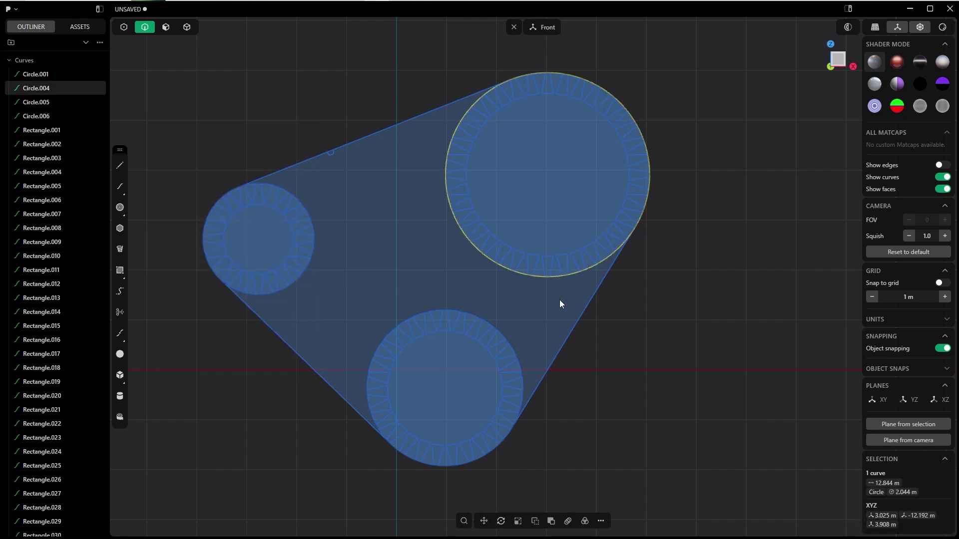
pyautogui.hotkey('alt', 'Tab')
pyautogui.write('12.844')
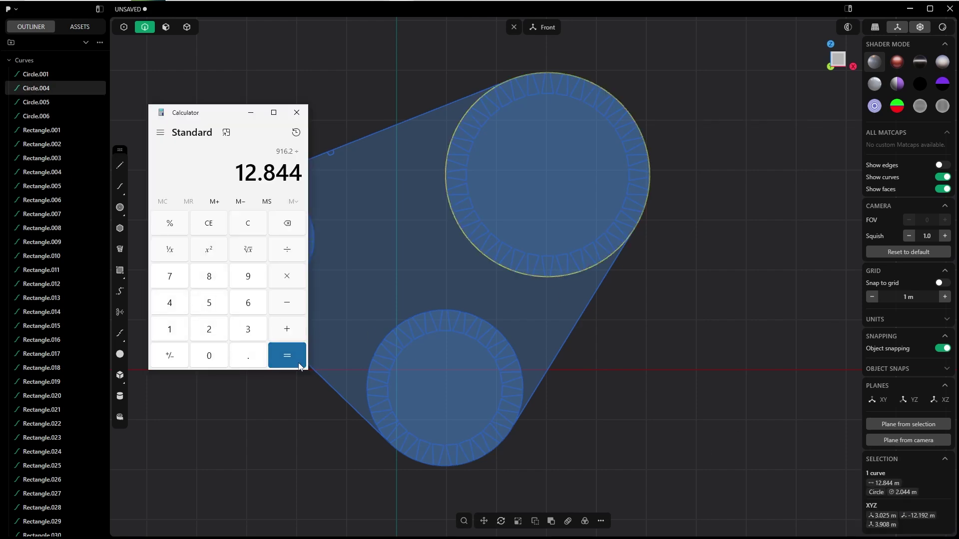
pyautogui.press('Return')
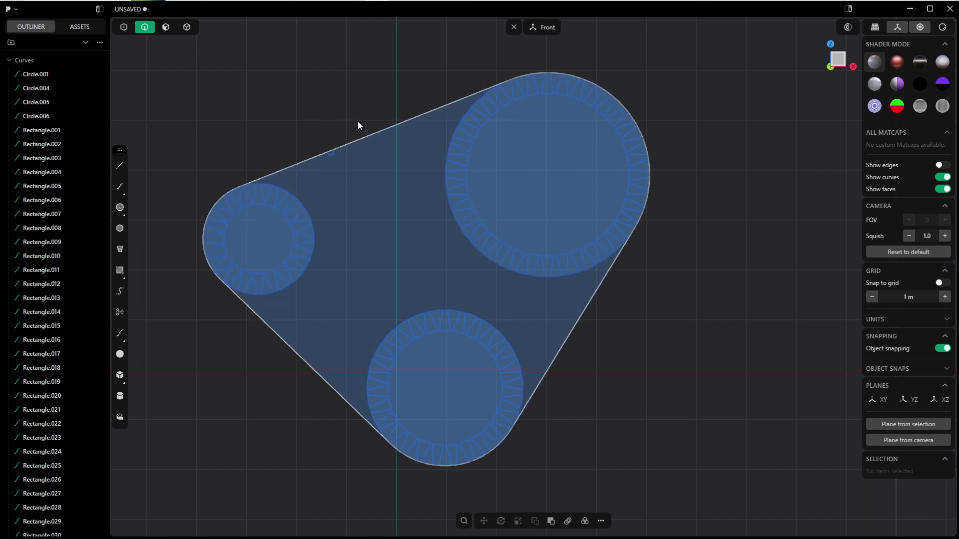
# Step: Create a curve array of 71 copies of the small tooth along the belt outline with Normal alignment
pyautogui.click(333, 154)
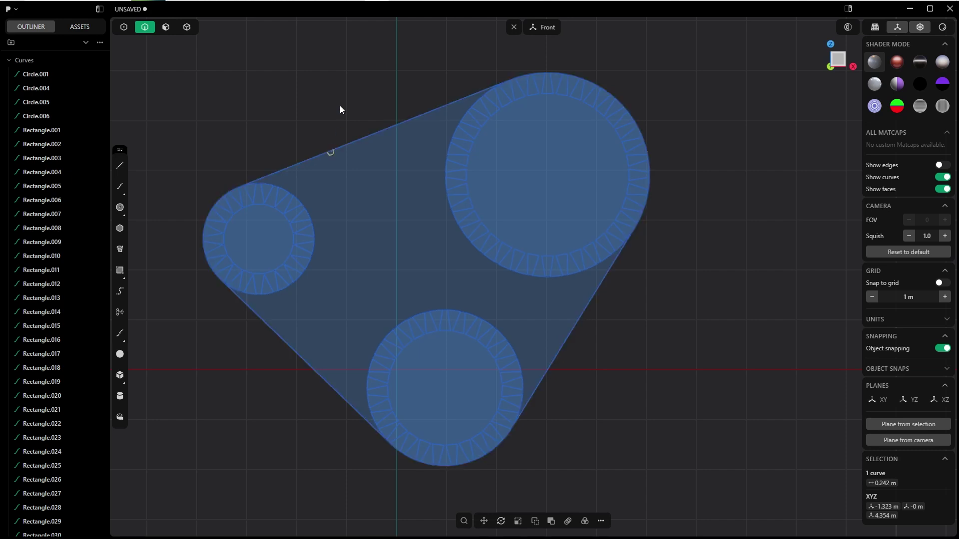
pyautogui.write('fcurve')
pyautogui.click(364, 159)
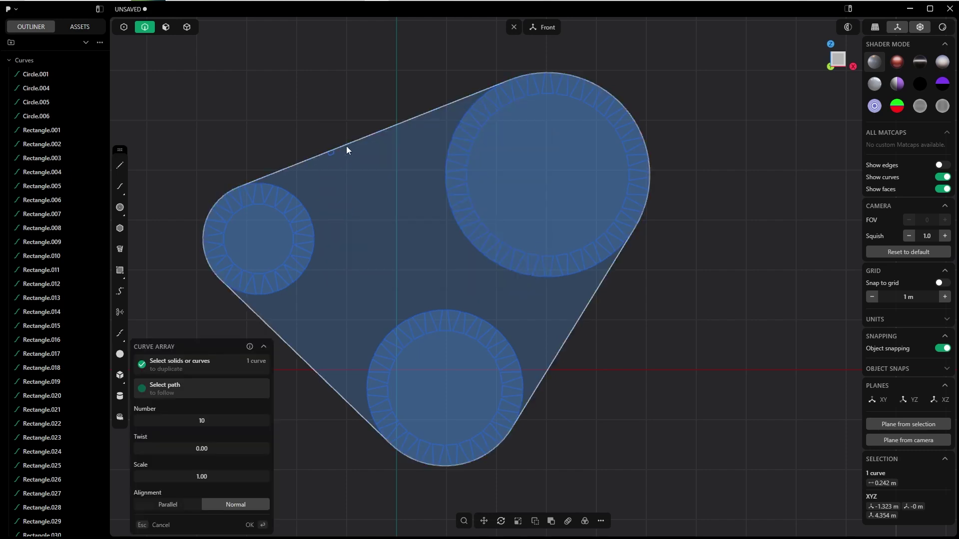
pyautogui.click(348, 145)
pyautogui.click(348, 146)
pyautogui.click(204, 420)
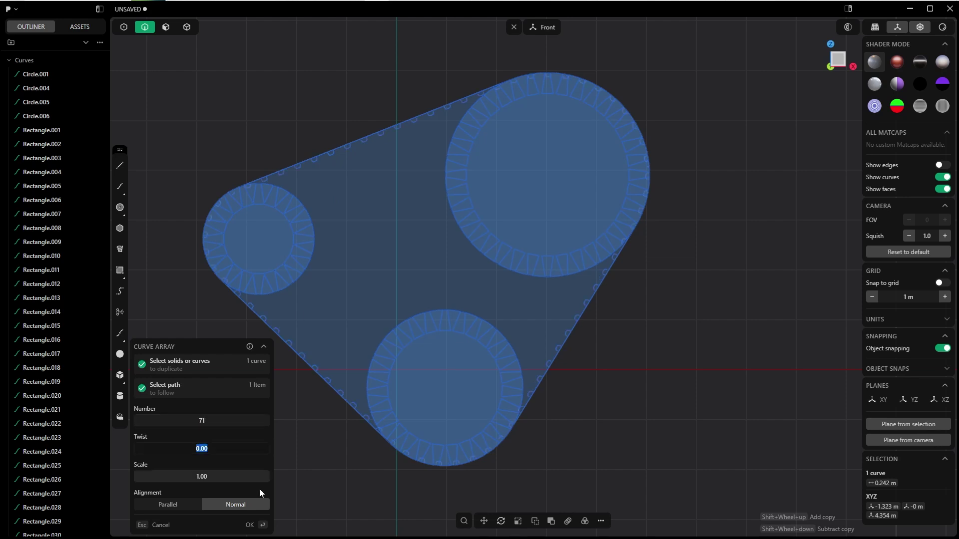
pyautogui.click(250, 525)
# Step: Rotate the large circle with all its teeth about 5.54° clockwise around its center to line up with the belt teeth
pyautogui.scroll(5, 573, 120)
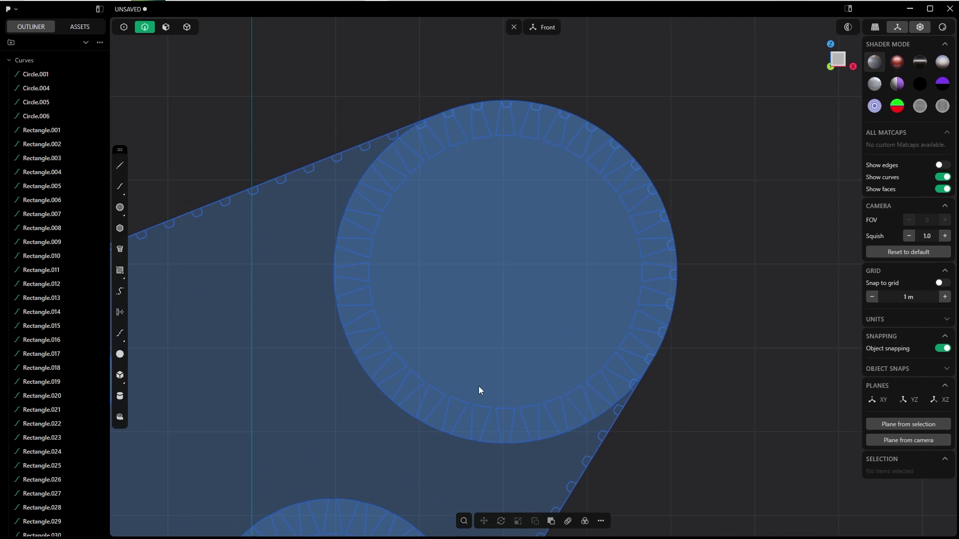
pyautogui.scroll(-5, 420, 392)
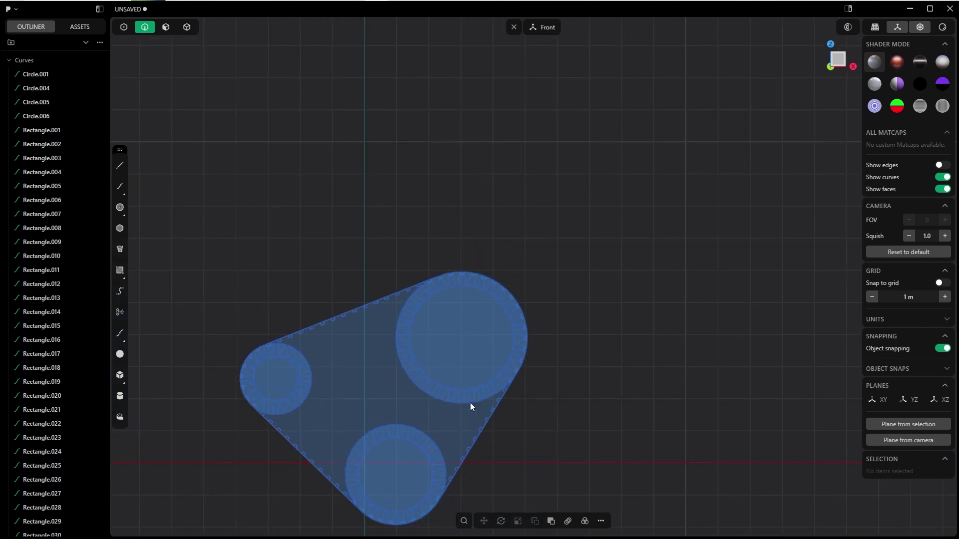
pyautogui.scroll(5, 470, 403)
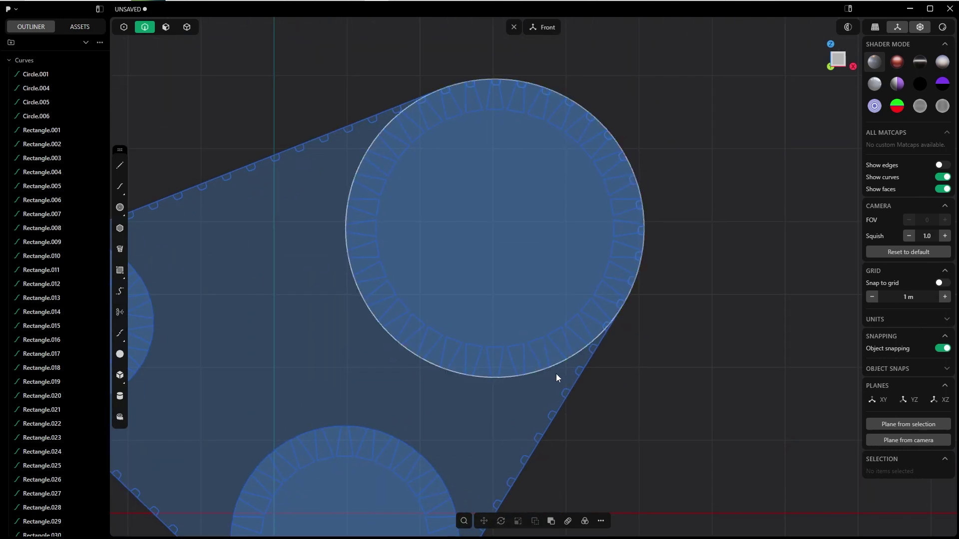
pyautogui.moveTo(557, 373); pyautogui.dragTo(375, 135)
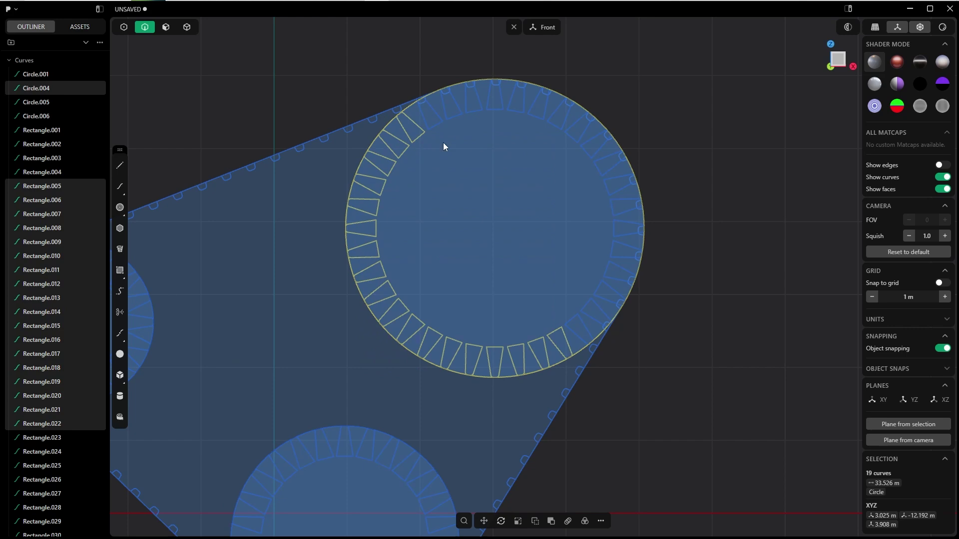
pyautogui.moveTo(471, 154); pyautogui.dragTo(439, 111)
pyautogui.moveTo(549, 161); pyautogui.dragTo(501, 107)
pyautogui.moveTo(599, 207); pyautogui.dragTo(575, 138)
pyautogui.keyDown('shift'); pyautogui.moveTo(612, 186); pyautogui.dragTo(574, 329); pyautogui.keyUp('shift')
pyautogui.keyDown('shift'); pyautogui.click(495, 100); pyautogui.keyUp('shift')
pyautogui.press('r')
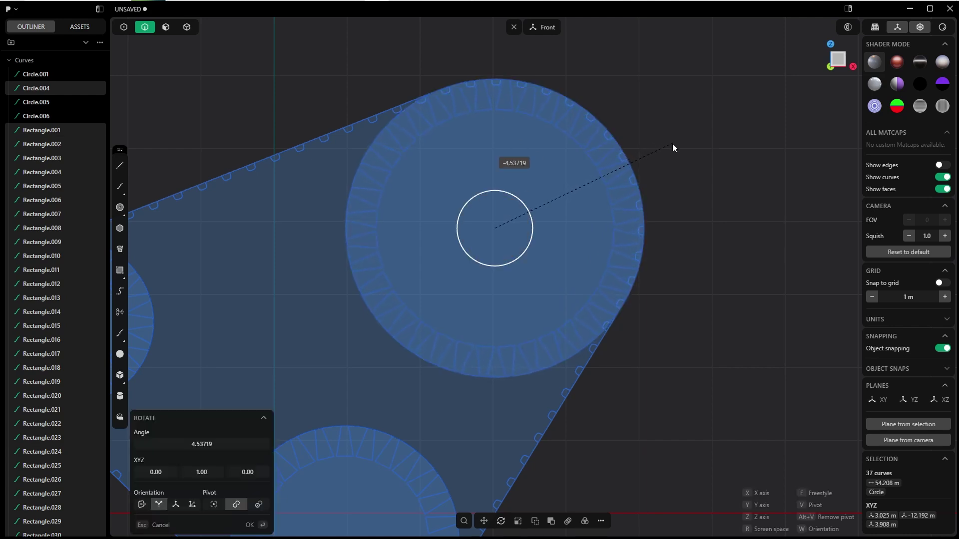
pyautogui.click(673, 147)
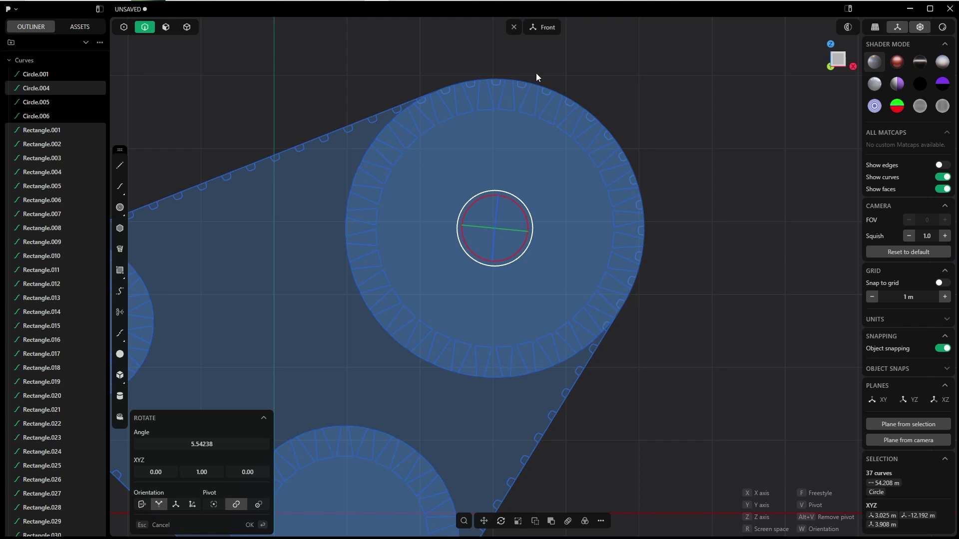
pyautogui.click(249, 525)
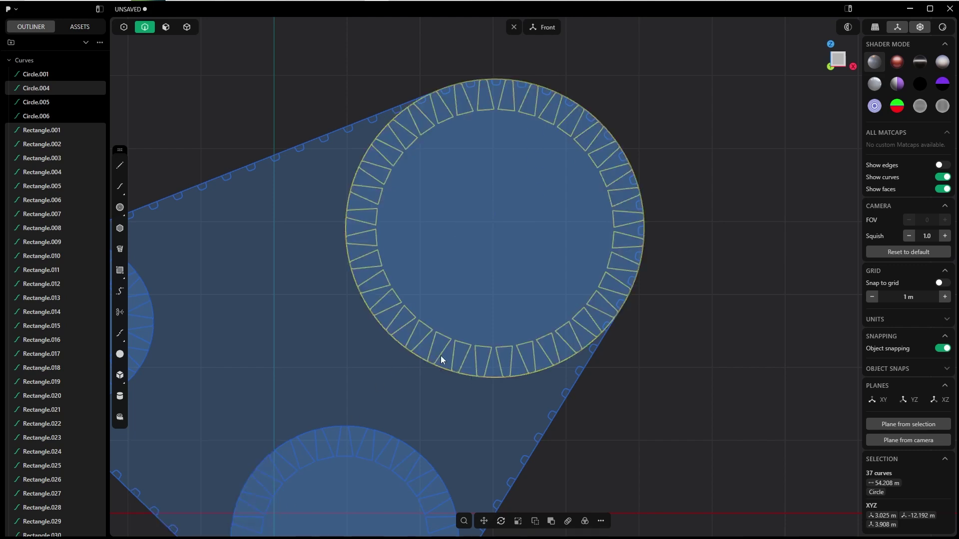
# Step: Rotate the medium circle with all its teeth about 4.64° clockwise around its center to line up with the belt teeth
pyautogui.keyDown('shift'); pyautogui.moveTo(441, 356); pyautogui.dragTo(577, 152, button='middle'); pyautogui.keyUp('shift')
pyautogui.moveTo(539, 205); pyautogui.dragTo(362, 381)
pyautogui.keyDown('shift'); pyautogui.moveTo(525, 376); pyautogui.dragTo(380, 429); pyautogui.keyUp('shift')
pyautogui.press('r')
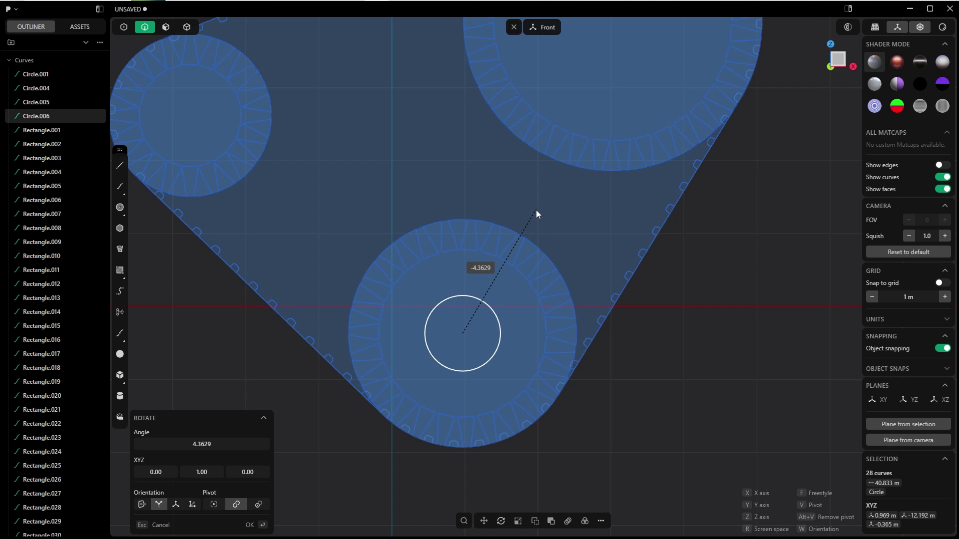
pyautogui.click(535, 210)
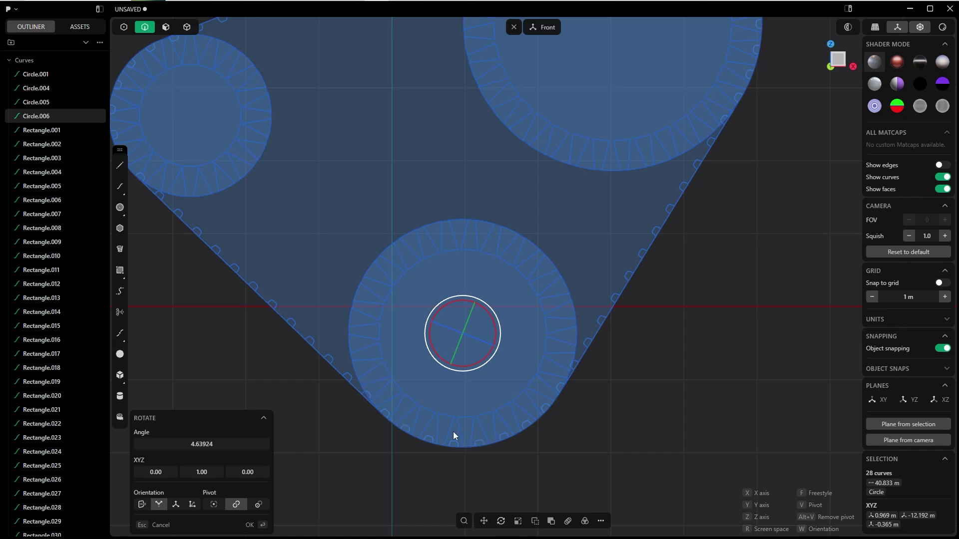
pyautogui.click(251, 525)
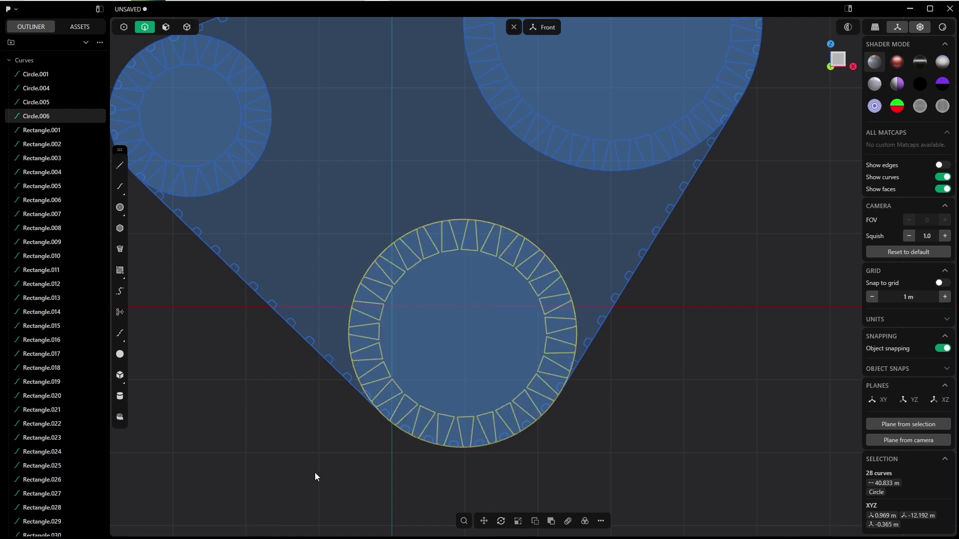
pyautogui.click(322, 478)
# Step: Rotate the small circle with all its teeth about 4.87° counterclockwise around its center to line up with the belt teeth
pyautogui.keyDown('shift'); pyautogui.moveTo(462, 274); pyautogui.dragTo(563, 347, button='middle'); pyautogui.keyUp('shift')
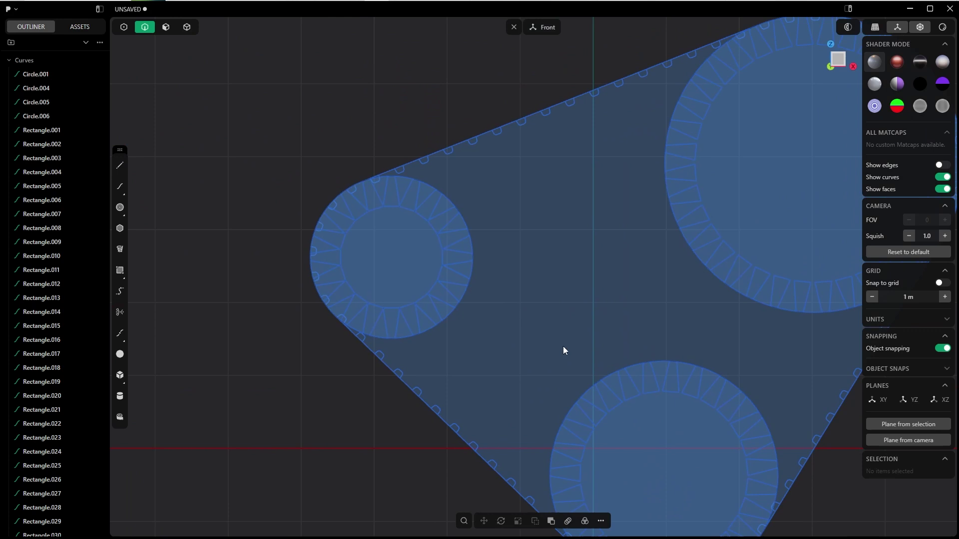
pyautogui.scroll(-1, 457, 256)
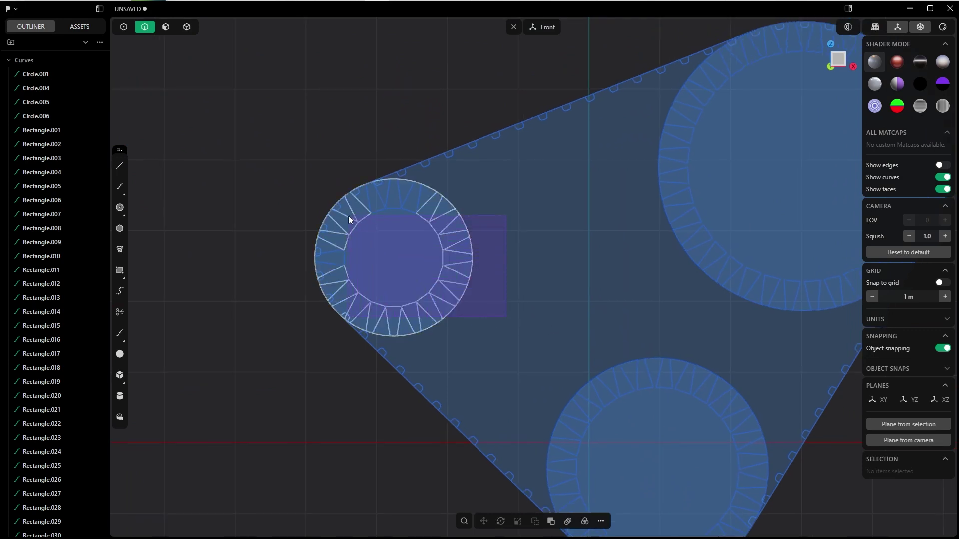
pyautogui.click(361, 210)
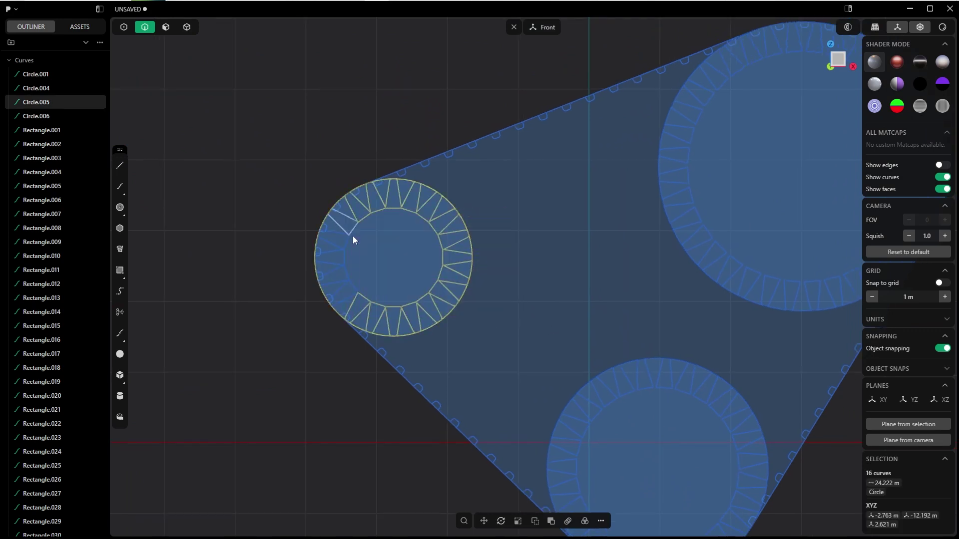
pyautogui.press('r')
pyautogui.click(527, 239)
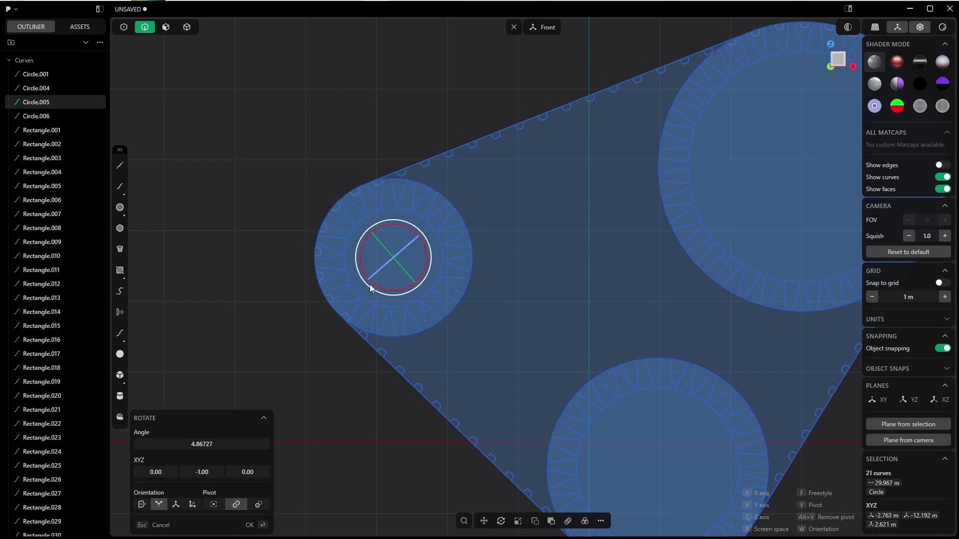
pyautogui.click(243, 523)
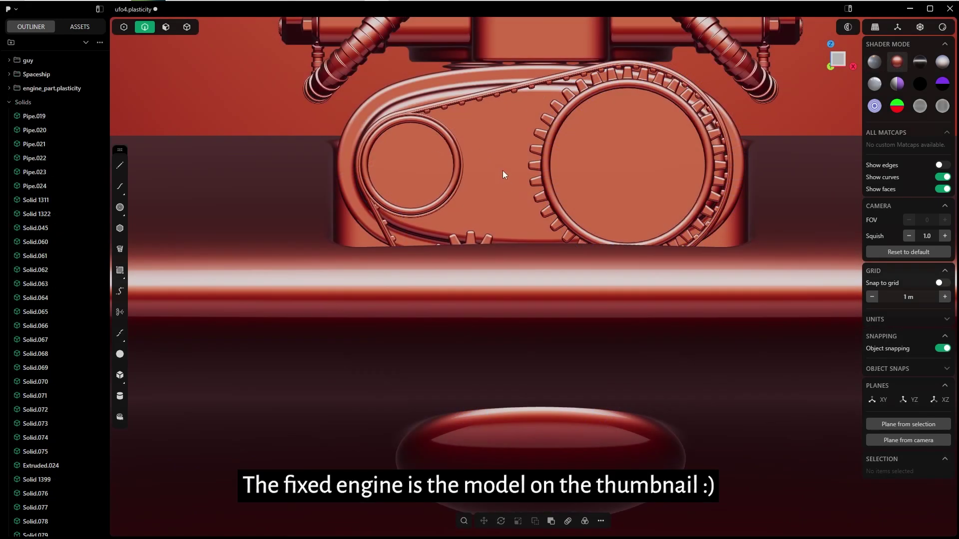
pyautogui.moveTo(502, 170)
pyautogui.mouseDown(button='middle')
pyautogui.moveTo(472, 174)
pyautogui.moveTo(520, 157)
pyautogui.moveTo(521, 170)
pyautogui.moveTo(484, 159)
pyautogui.moveTo(505, 158)
pyautogui.mouseUp(button='middle')
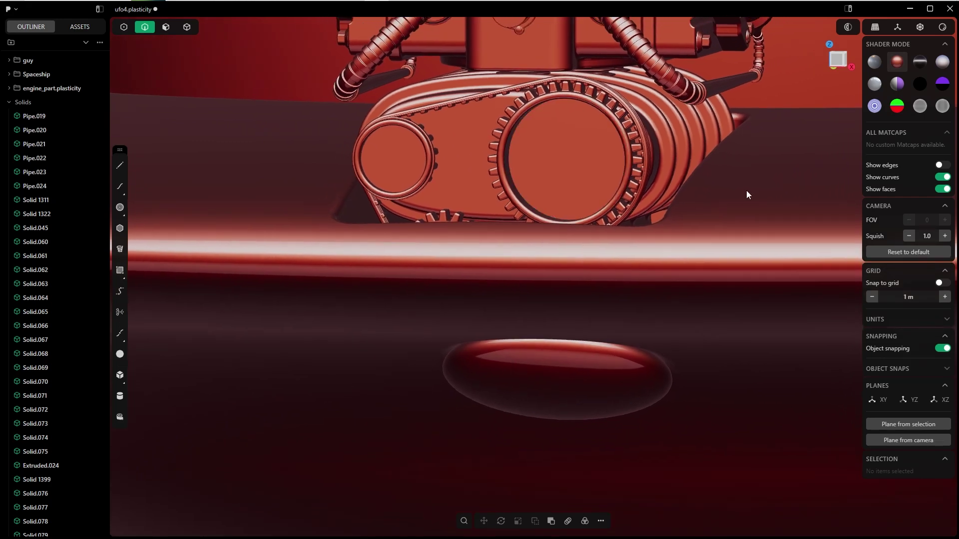
pyautogui.moveTo(749, 188); pyautogui.dragTo(656, 178, button='middle')
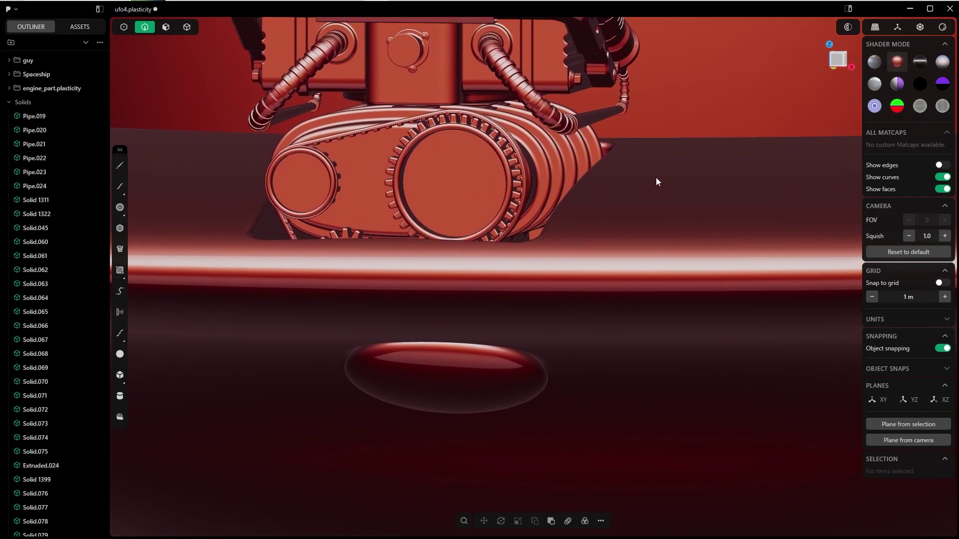